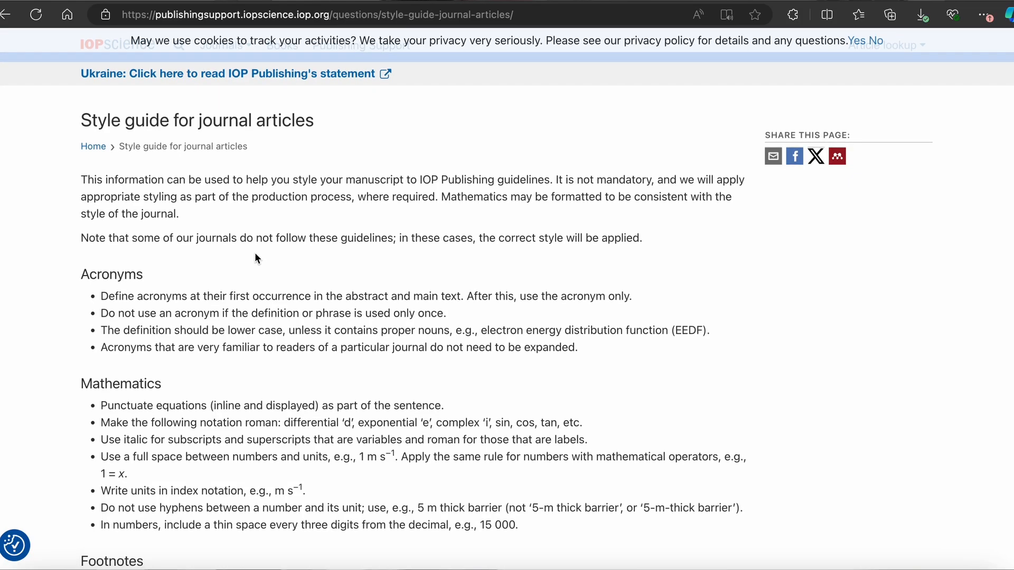
- Read through the IOP style guide for journal articles and the IEEE Editorial Style Manual page
scroll(255, 253, down, 5)
scroll(255, 253, down, 10)
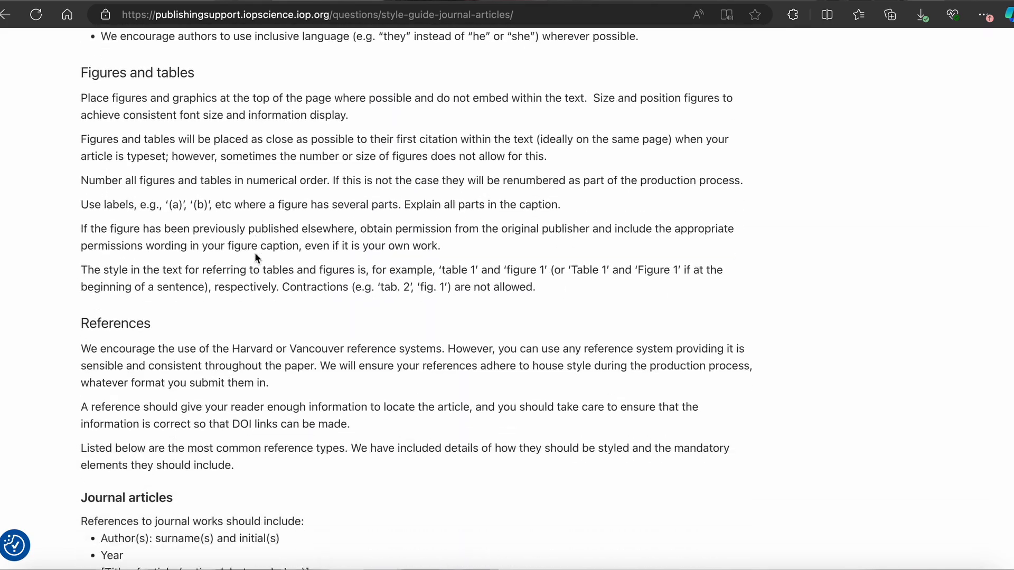
drag(232, 202, 411, 202)
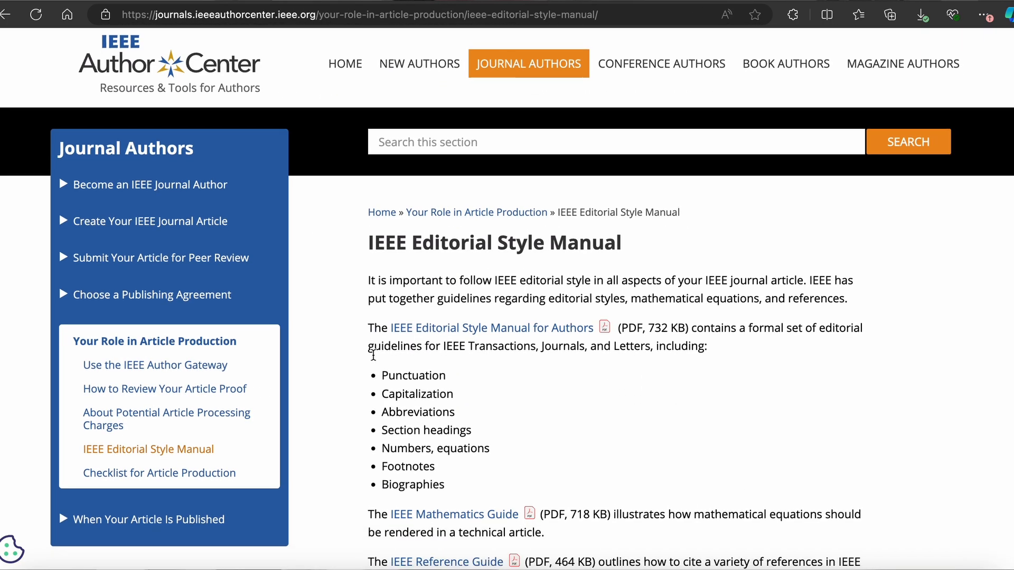
scroll(372, 363, down, 4)
drag(371, 358, 396, 370)
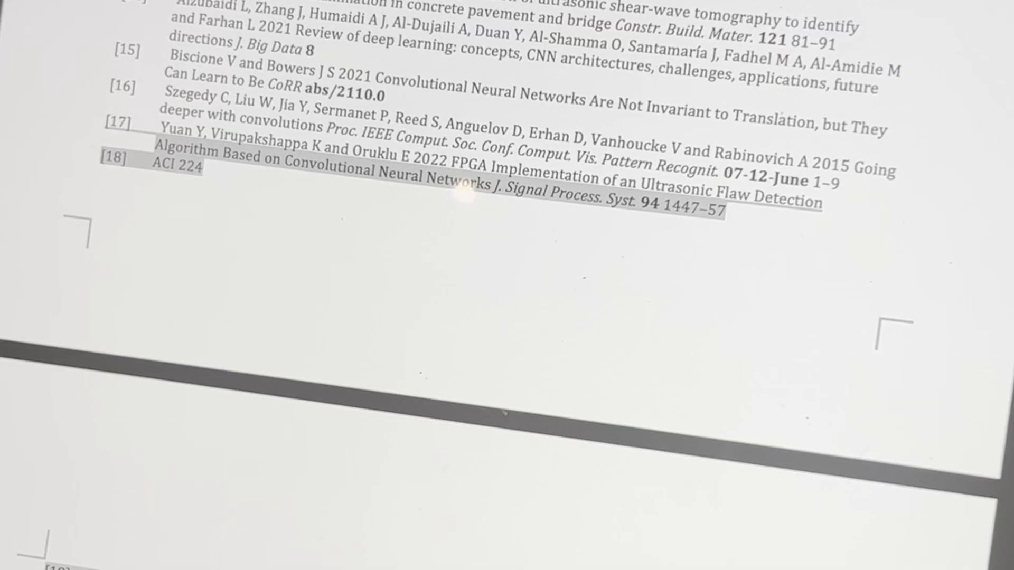
- Continue reference [18] in the bibliography after "ACI 224" with "R 2008 224-1"
text(R 2)
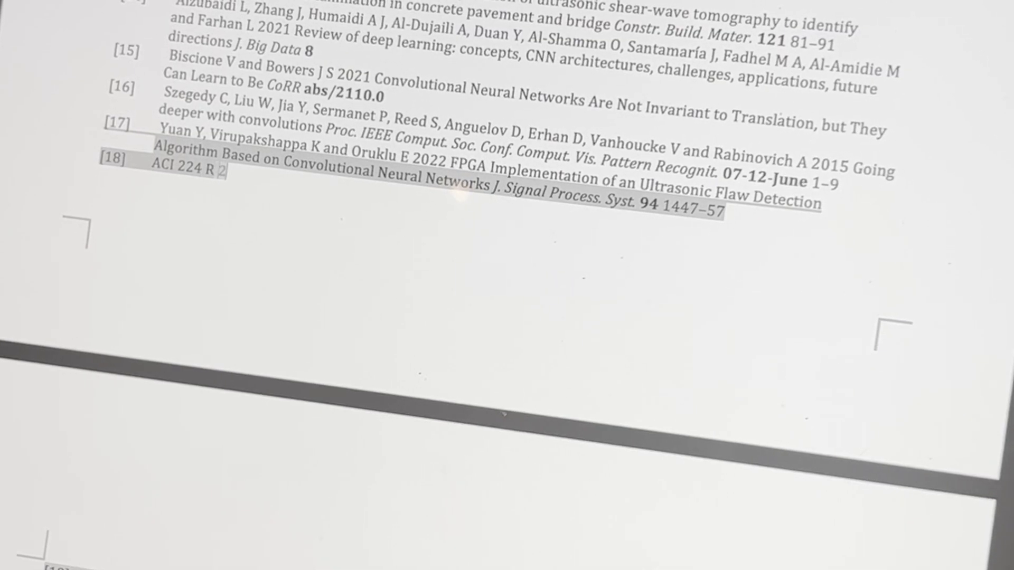
text(008 2)
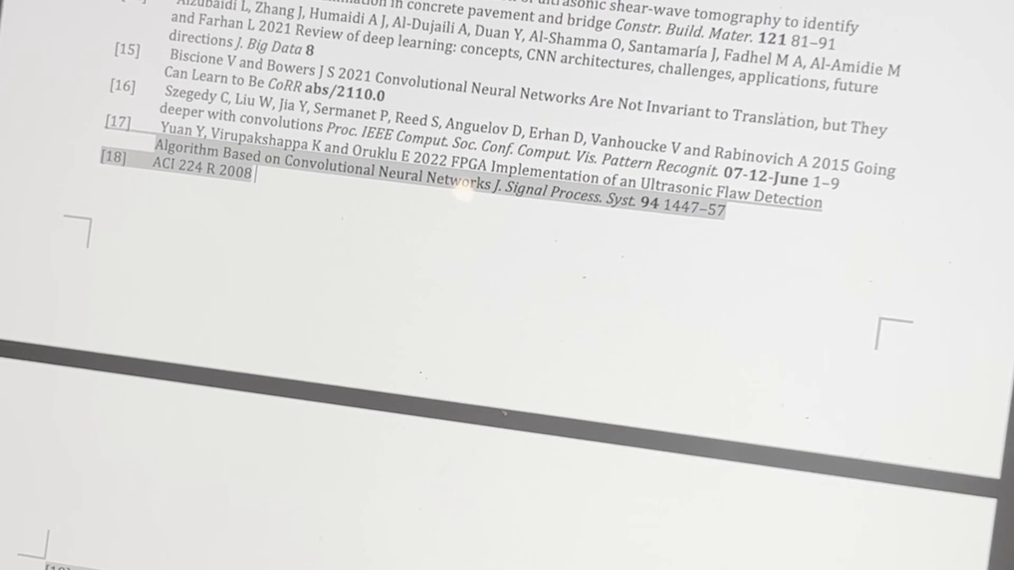
text(24-1)
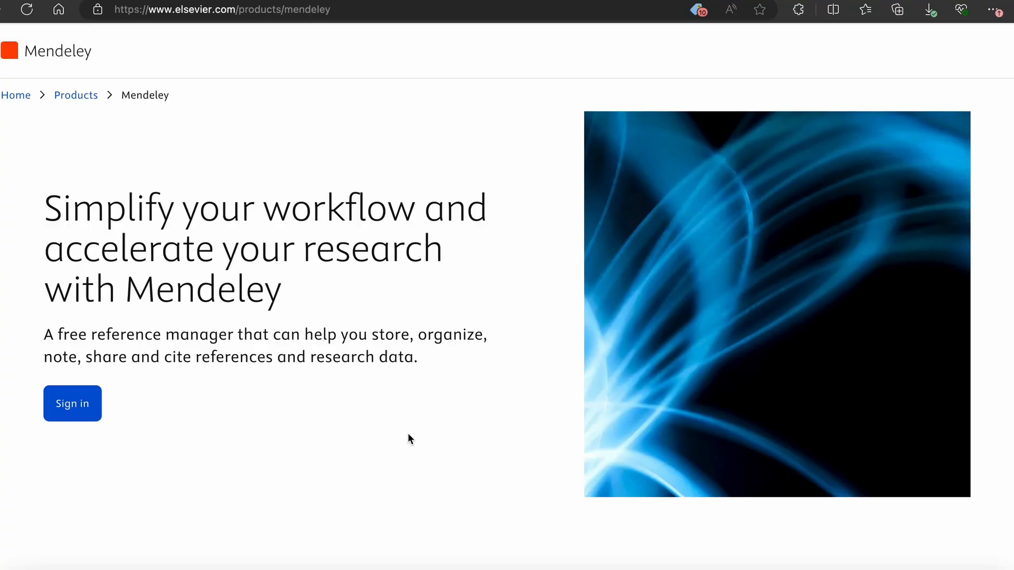
- Look over the Mendeley product page on the Elsevier site
scroll(408, 439, down, 3)
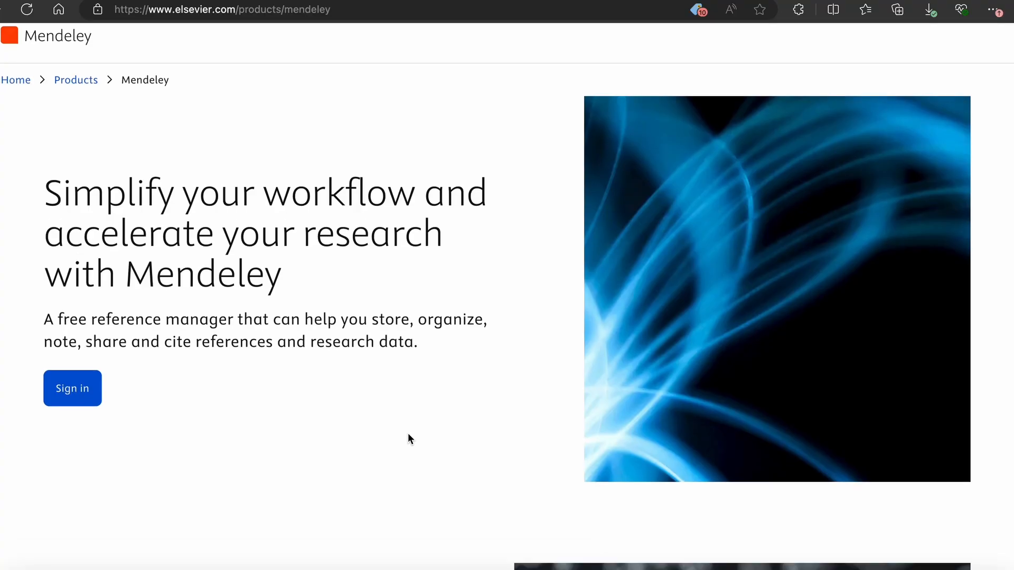
scroll(408, 433, down, 5)
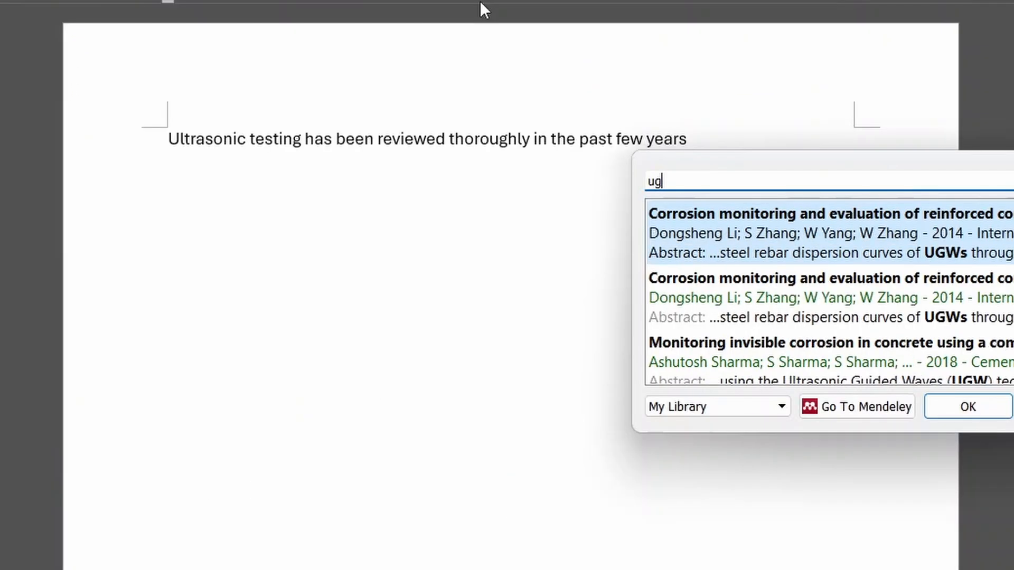
- Find the 2017 paper on ultrasonic pulse velocity in concrete by an author's surname and insert it as a citation after the sentence
text(weje)
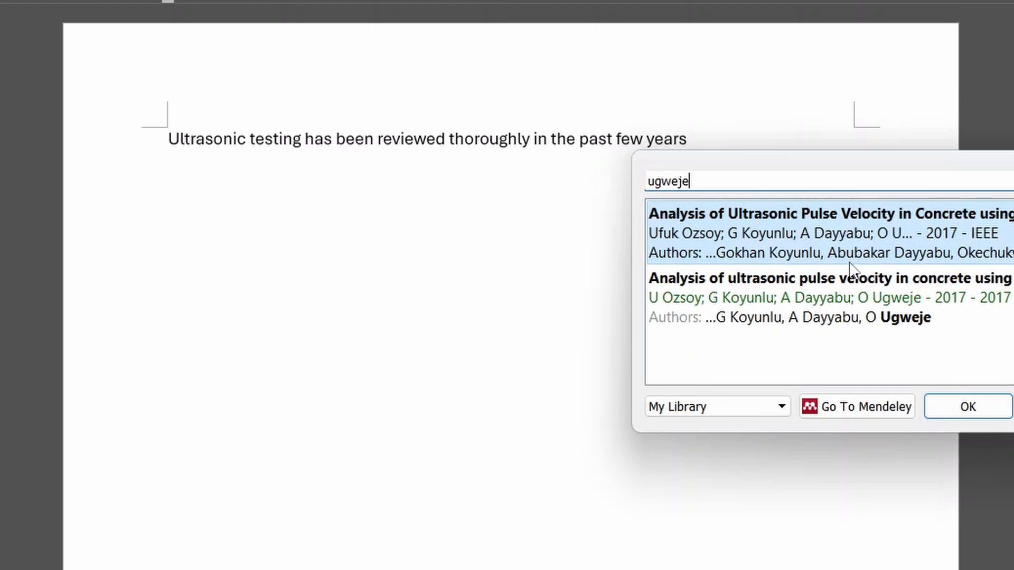
click(874, 316)
key(Return)
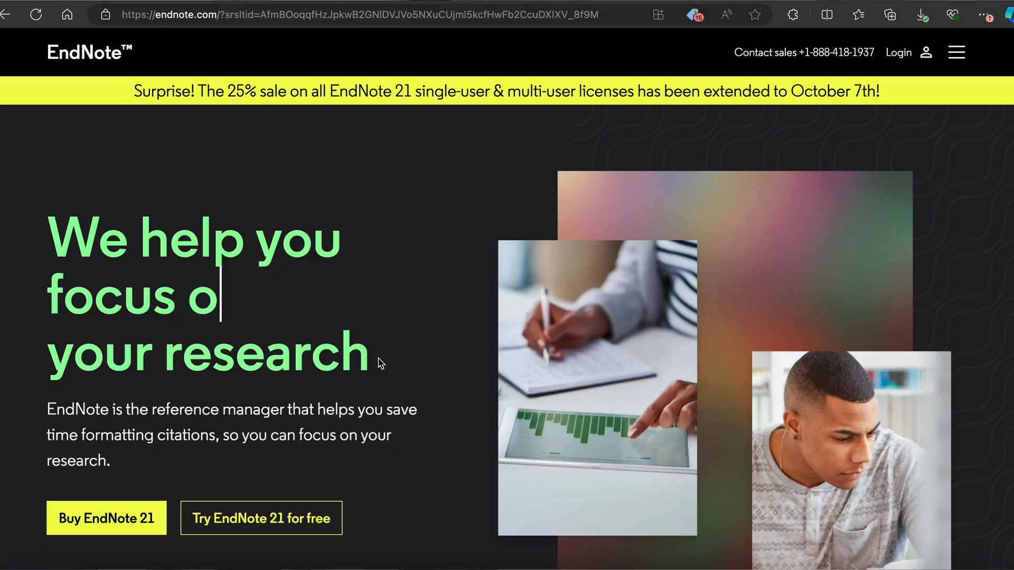
- Look over the EndNote home page down to the EndNote 21 section and beyond
scroll(379, 363, down, 9)
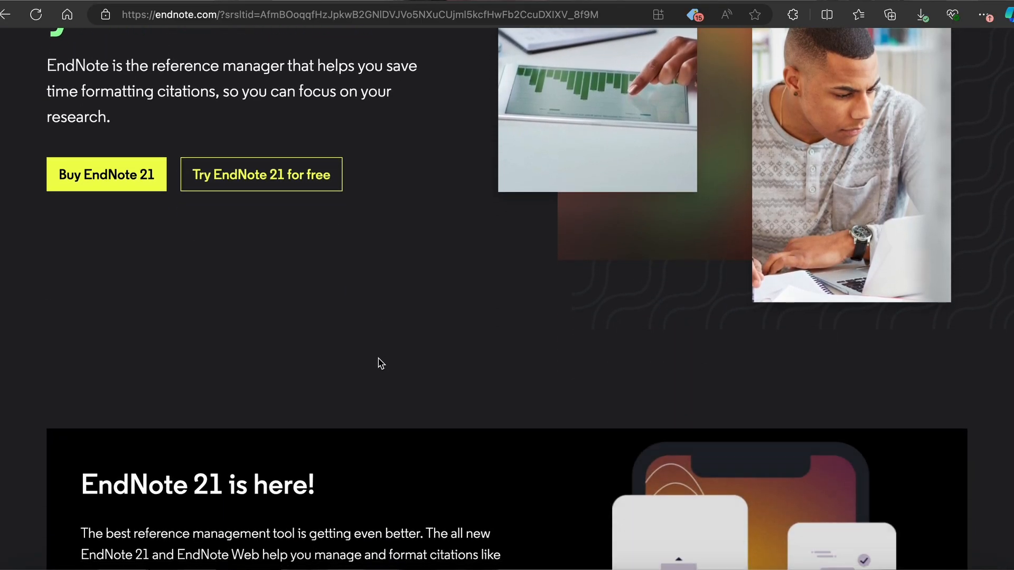
scroll(379, 364, down, 15)
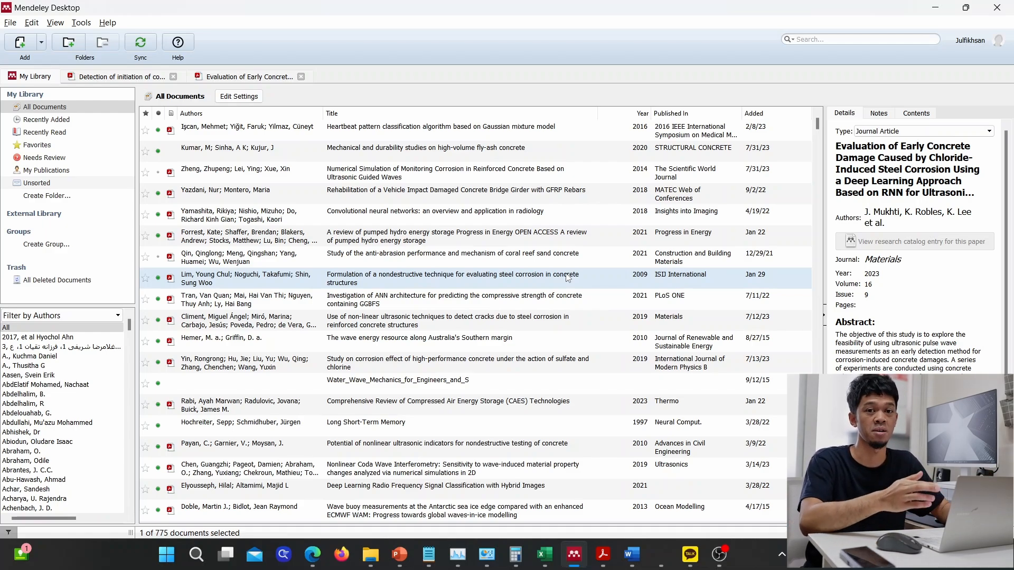
- Sort the document library by year, by title, by authors, and finally by date added with the newest first
click(497, 199)
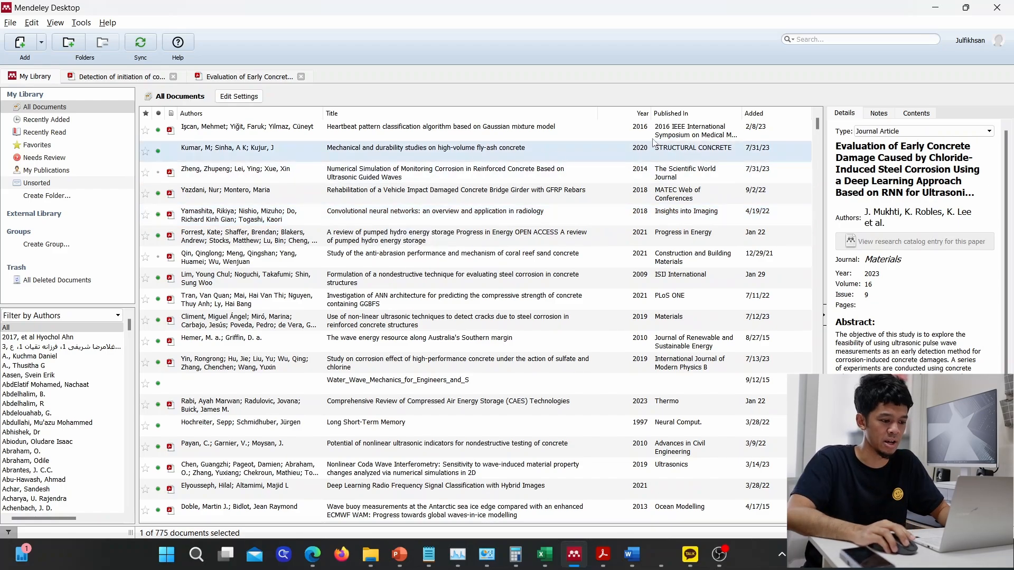
click(637, 115)
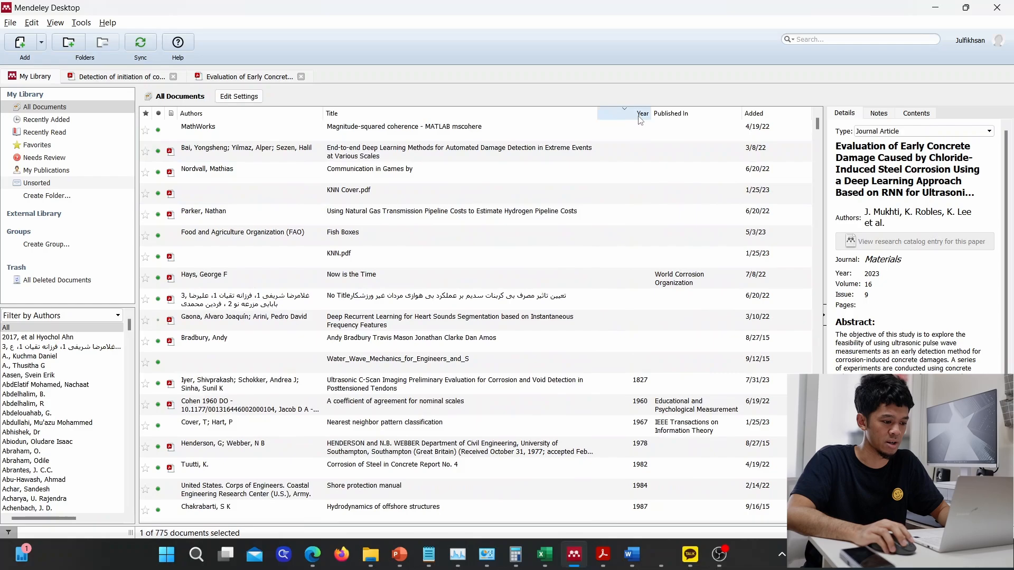
click(639, 117)
click(394, 115)
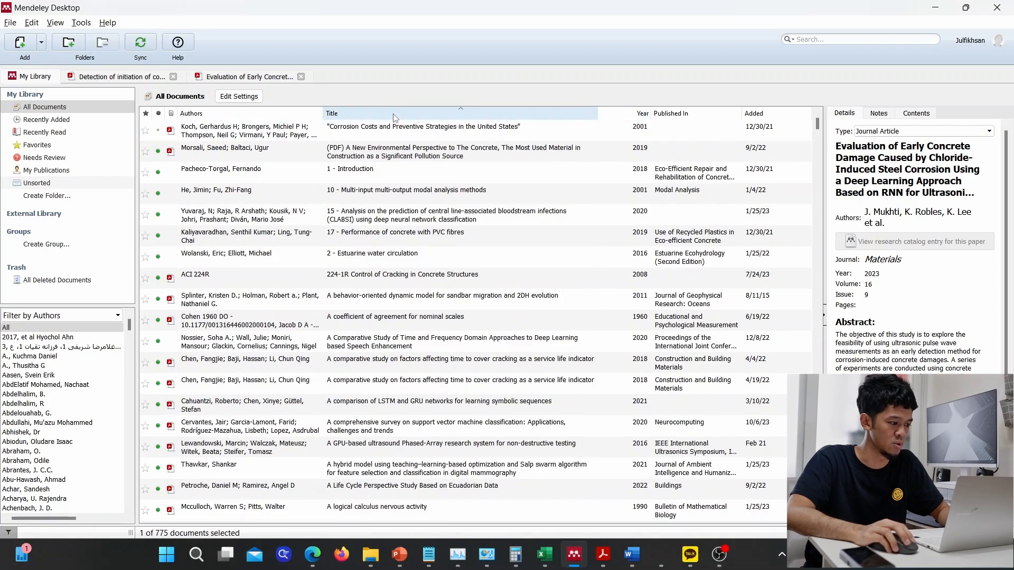
click(393, 115)
click(287, 116)
click(288, 115)
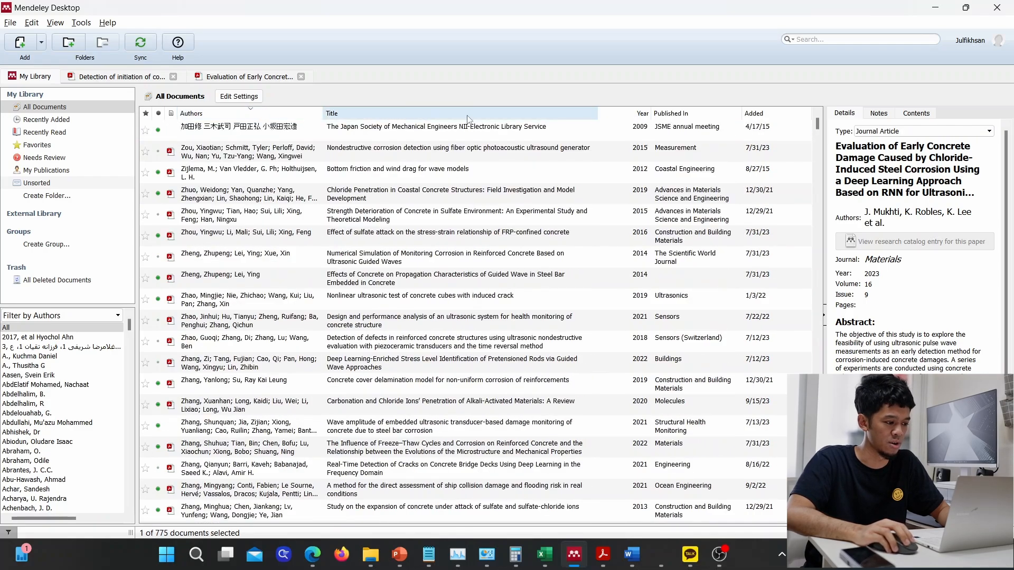
click(782, 114)
click(790, 116)
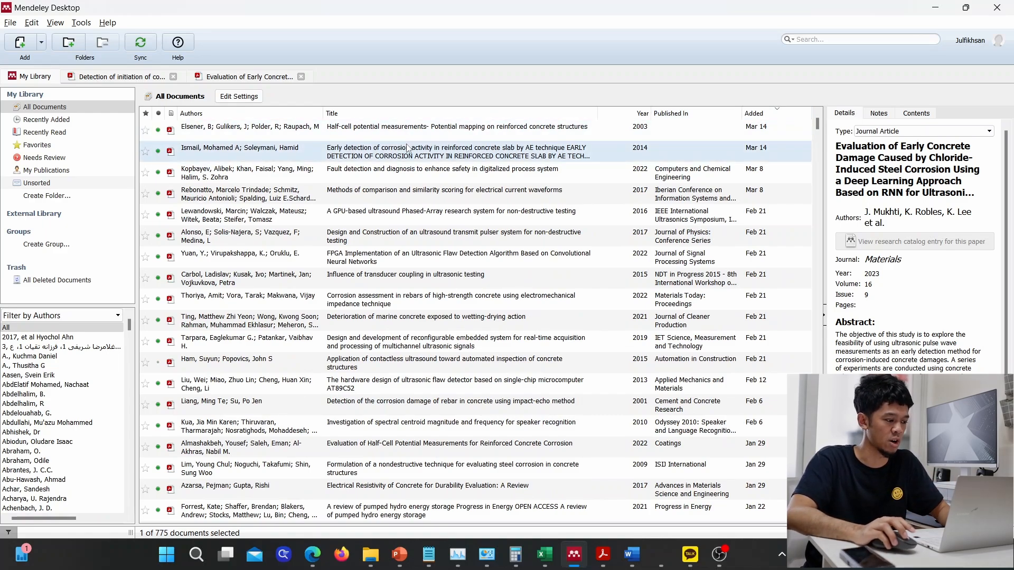
- Open the paper "Fault detection and diagnosis to enhance safety in digitalized process system" and skim its pages
double_click(429, 173)
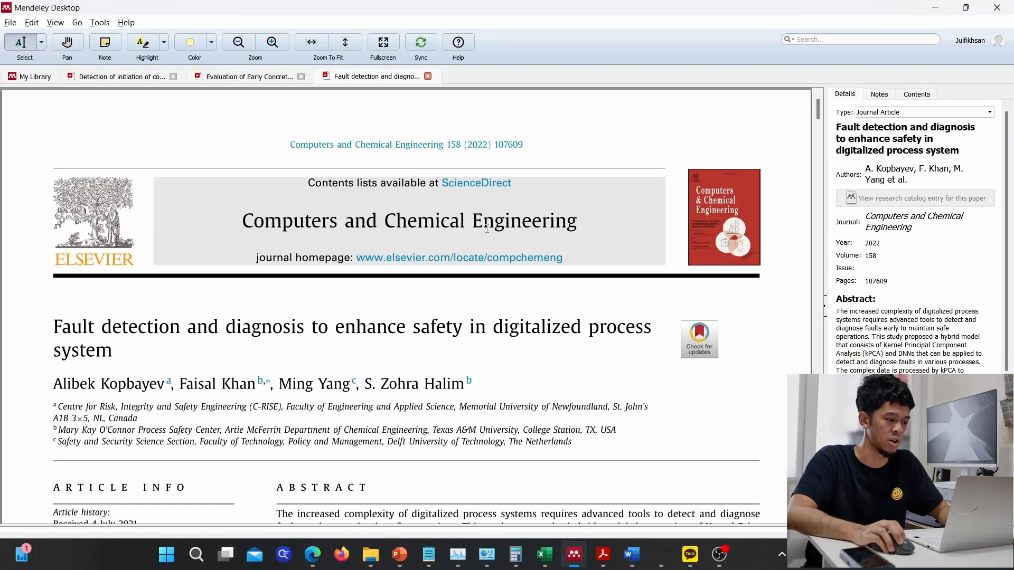
scroll(487, 228, down, 8)
scroll(485, 235, up, 3)
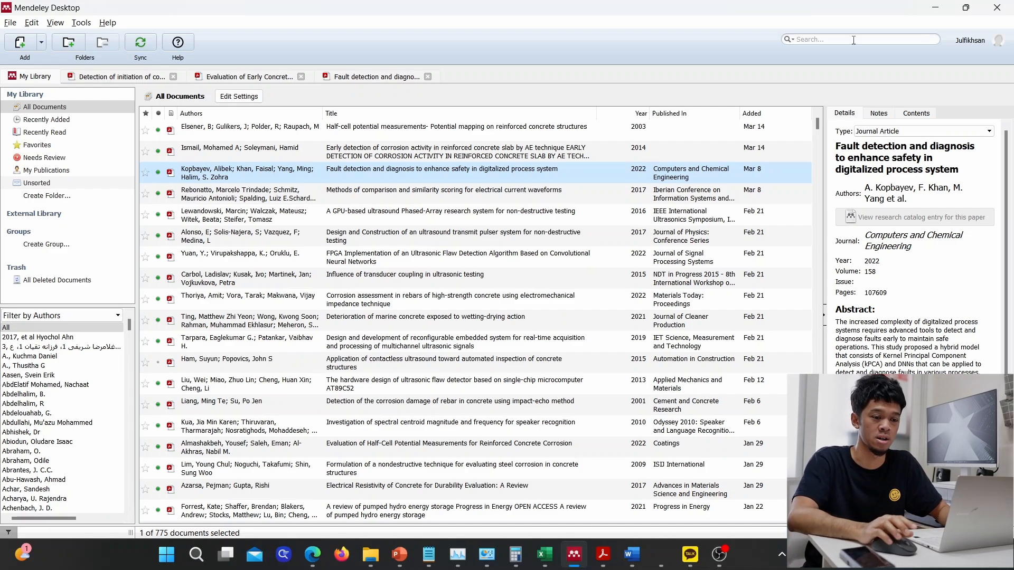
- Search the whole library for "concrete" and look through the matching documents
click(854, 40)
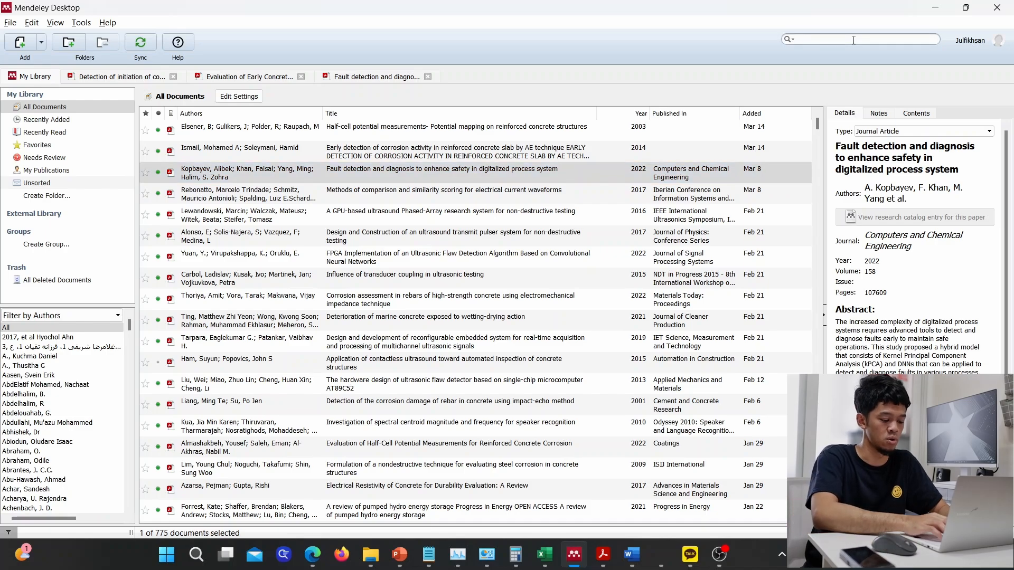
text(concrete)
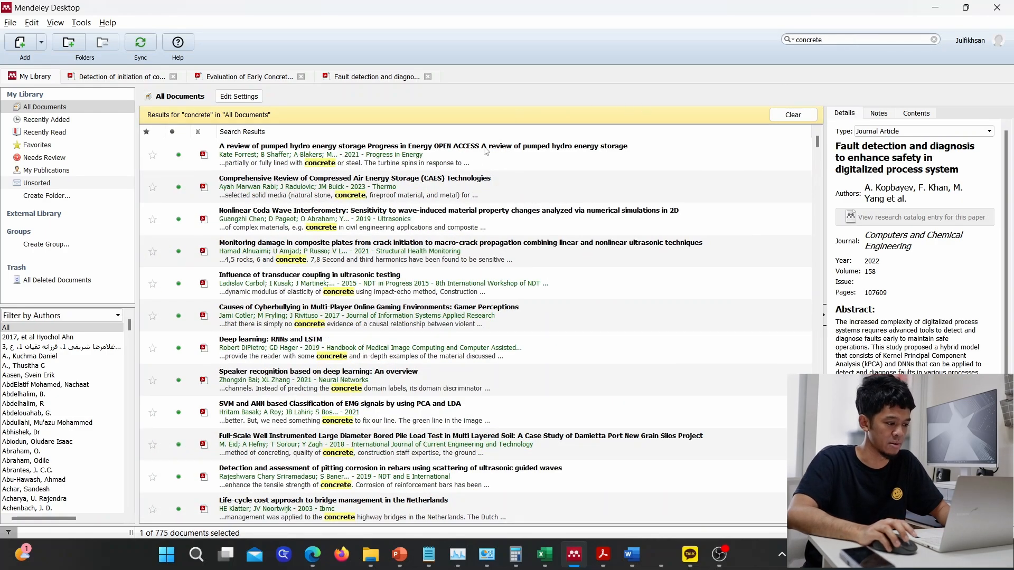
scroll(478, 185, down, 5)
scroll(486, 198, up, 6)
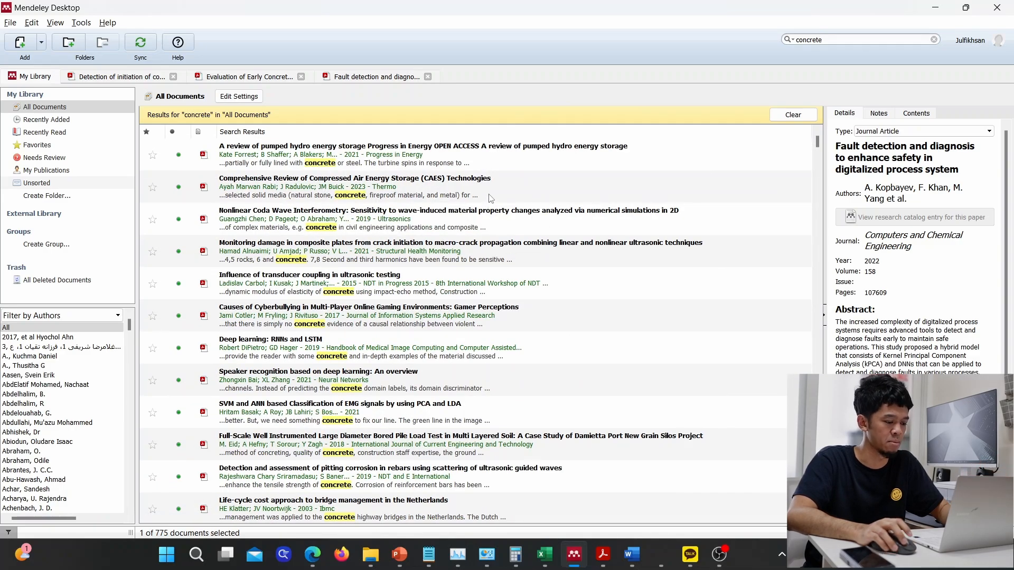
- Search the library for "machine learning" instead, and clear the search to return to the full document list
key(ctrl+a)
text(mac)
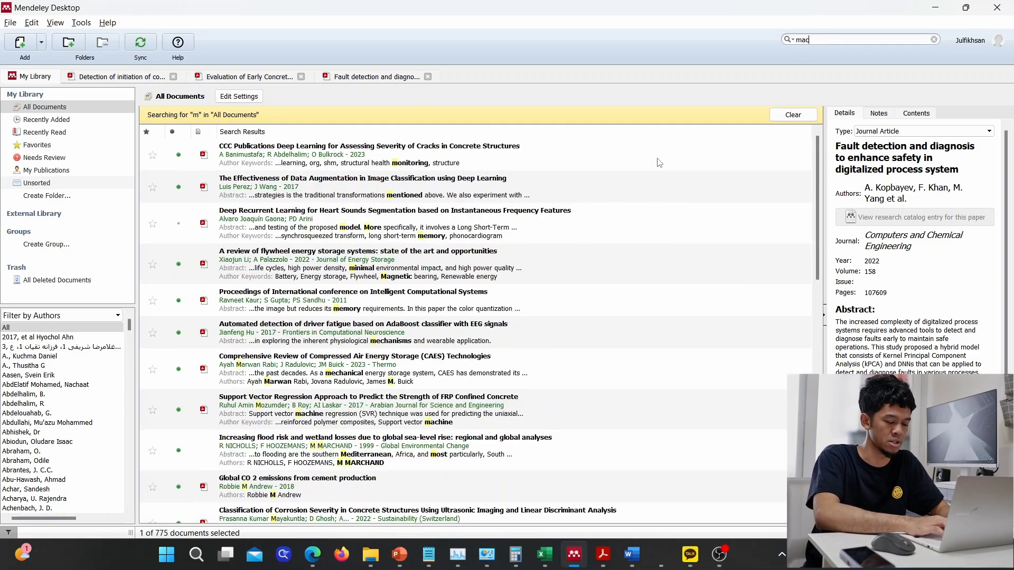
text(hine learning)
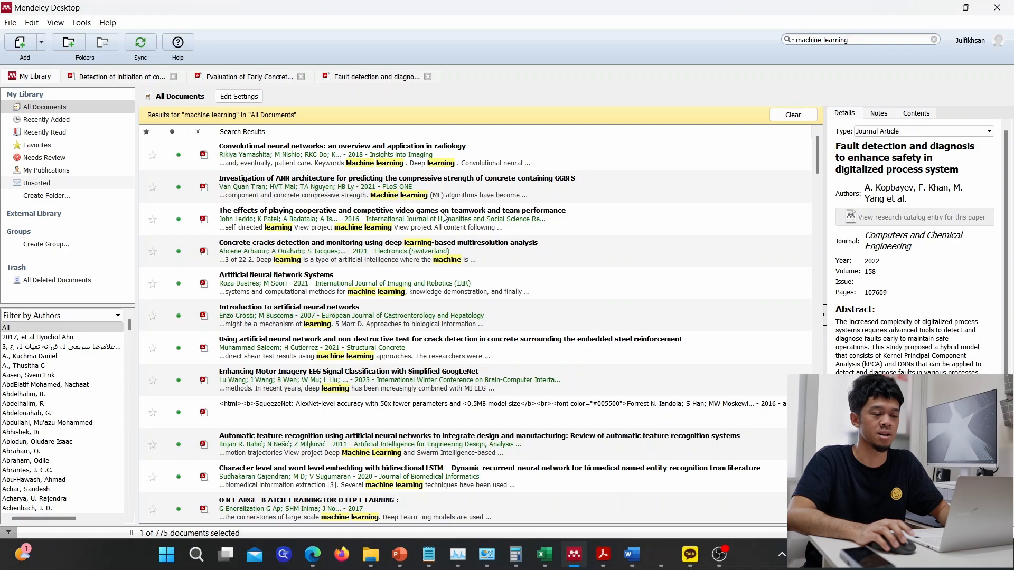
key(Escape)
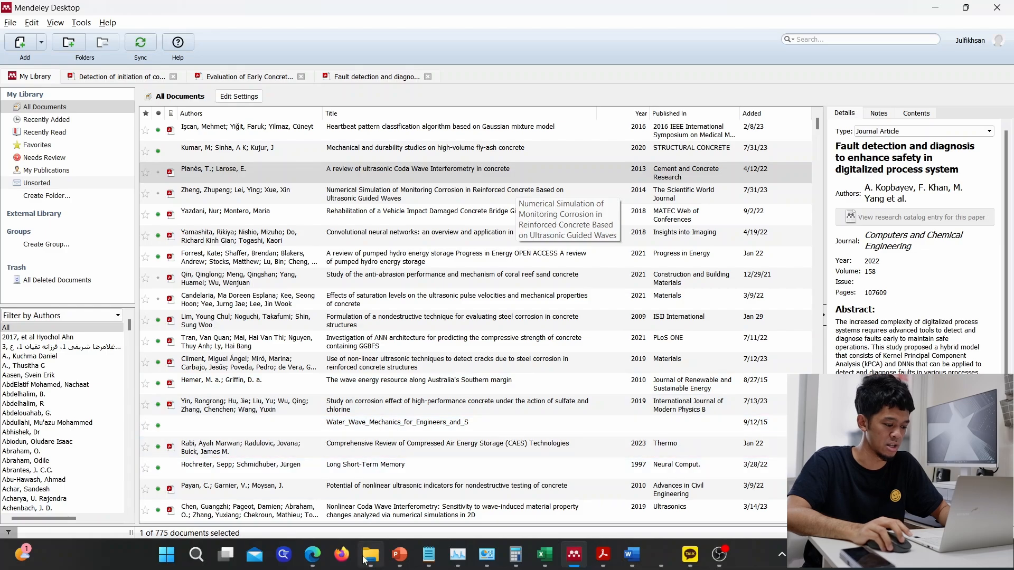
- Import Analysis_of_ultrasonic_pulse_velocity_in_concrete_using_hypothesis_testing.pdf from the Downloads folder into the Mendeley library
mouse_move(362, 557)
click(390, 494)
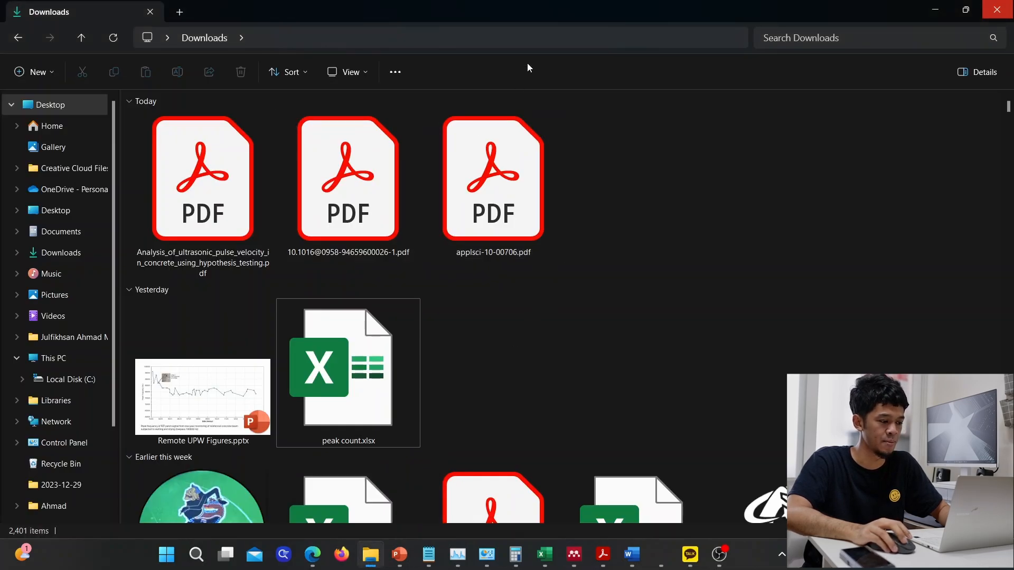
drag(510, 12, 696, 189)
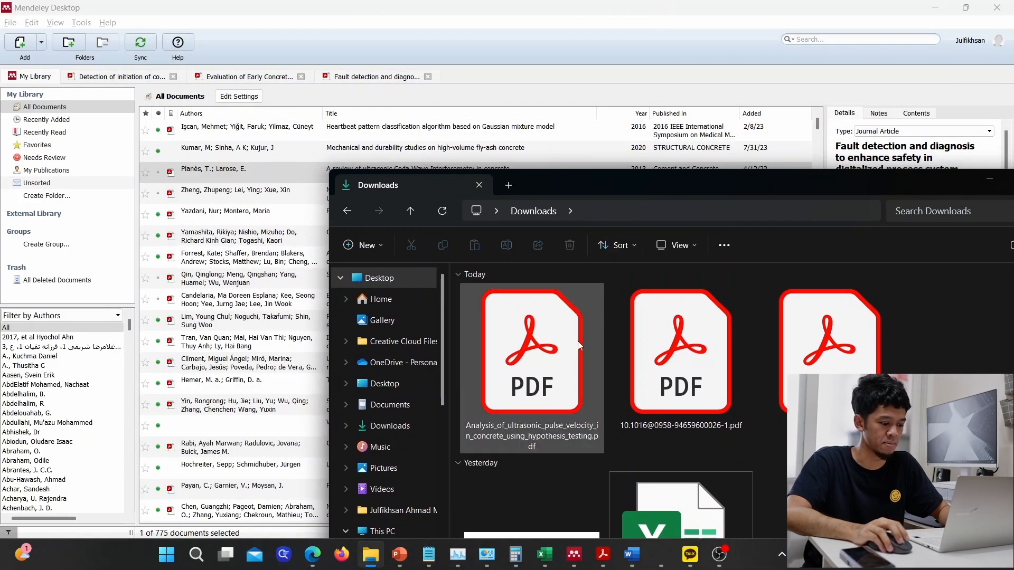
drag(525, 414, 284, 140)
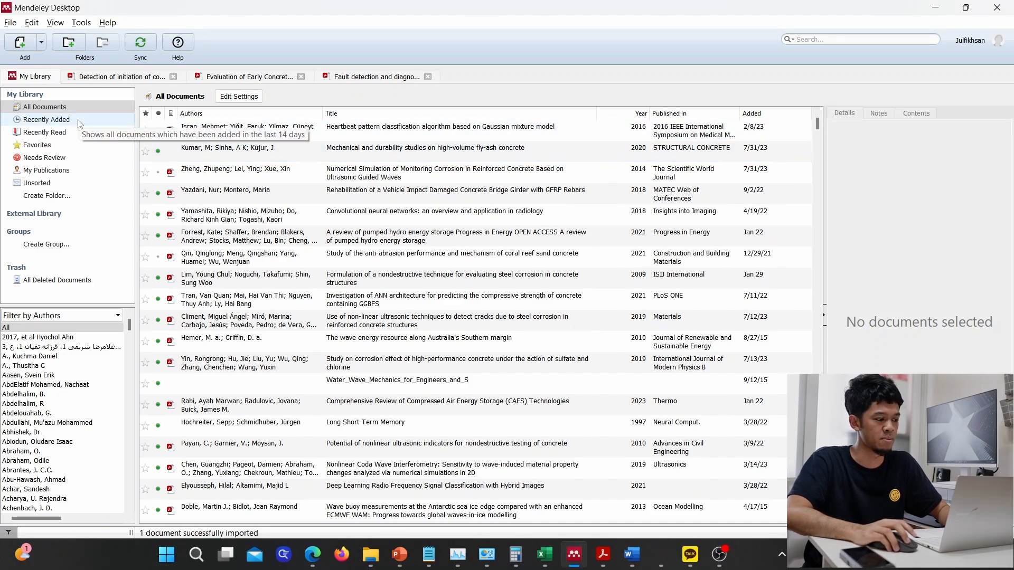
- Sort the library by date added, newest first, and open the imported paper on ultrasonic pulse velocity in concrete
click(768, 115)
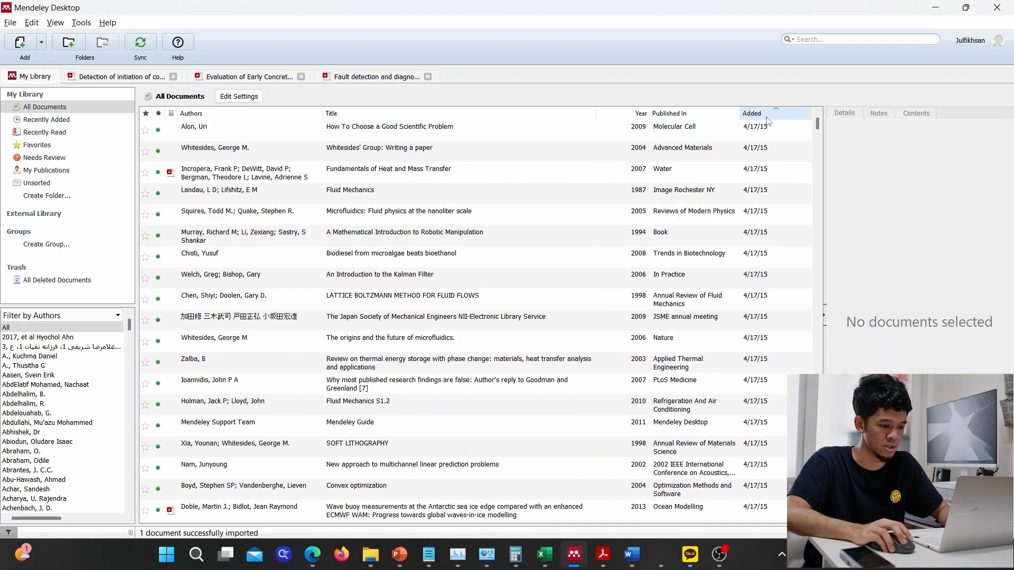
click(767, 116)
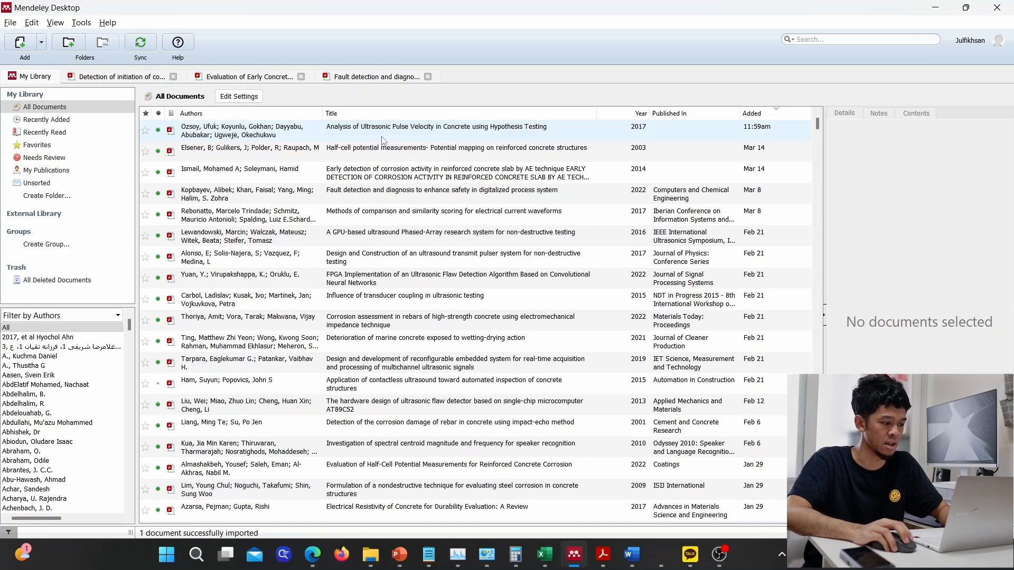
double_click(300, 138)
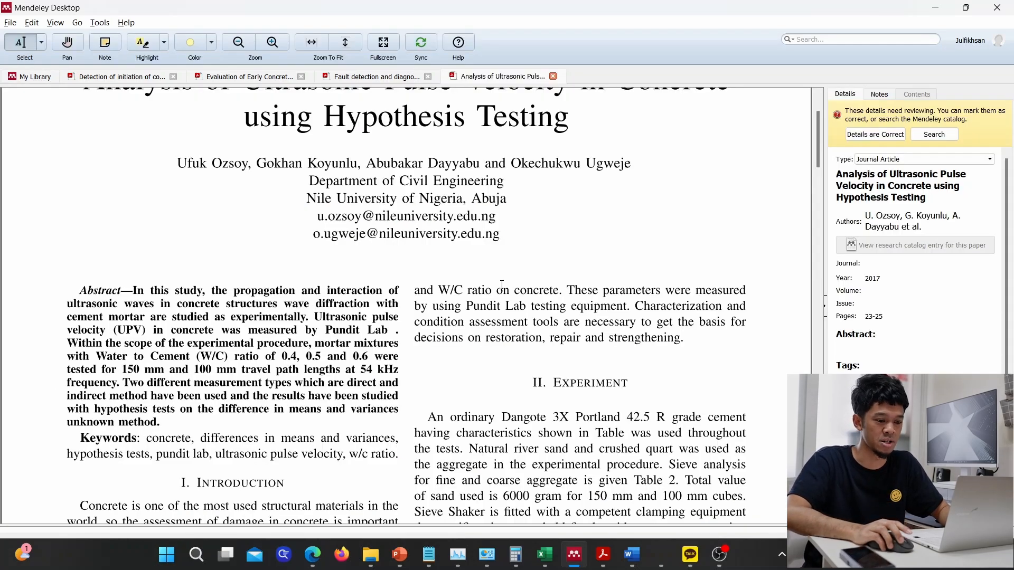
- Check the open paper's first page for its publisher and set the Journal detail to IEEE
scroll(506, 283, down, 4)
scroll(491, 288, down, 3)
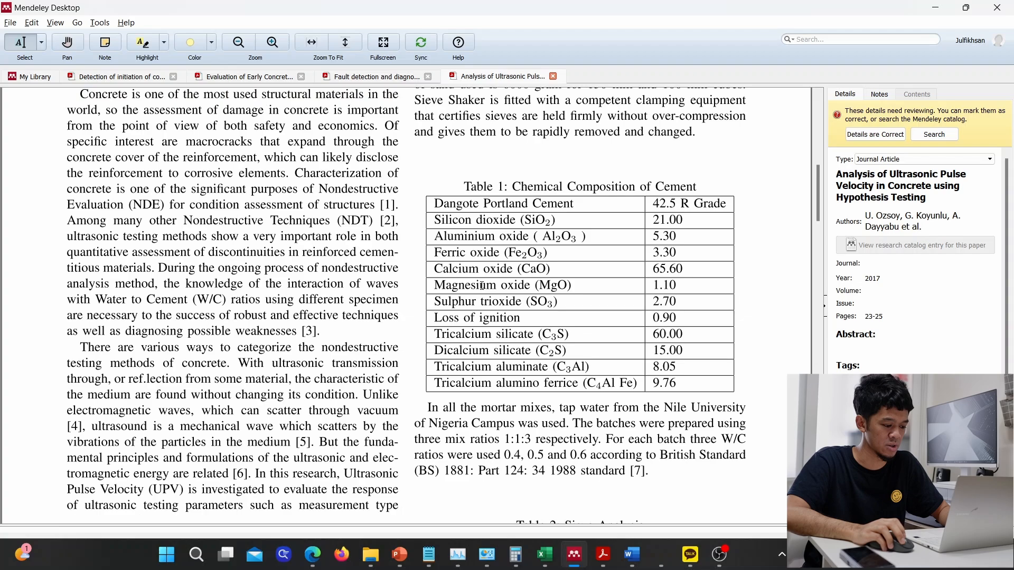
drag(497, 489, 528, 490)
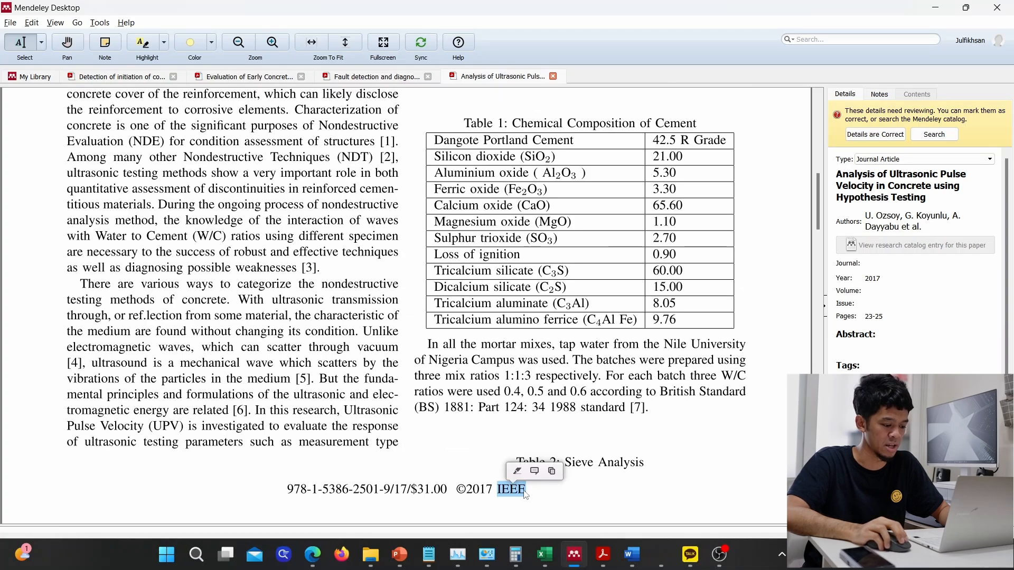
scroll(61, 139, up, 6)
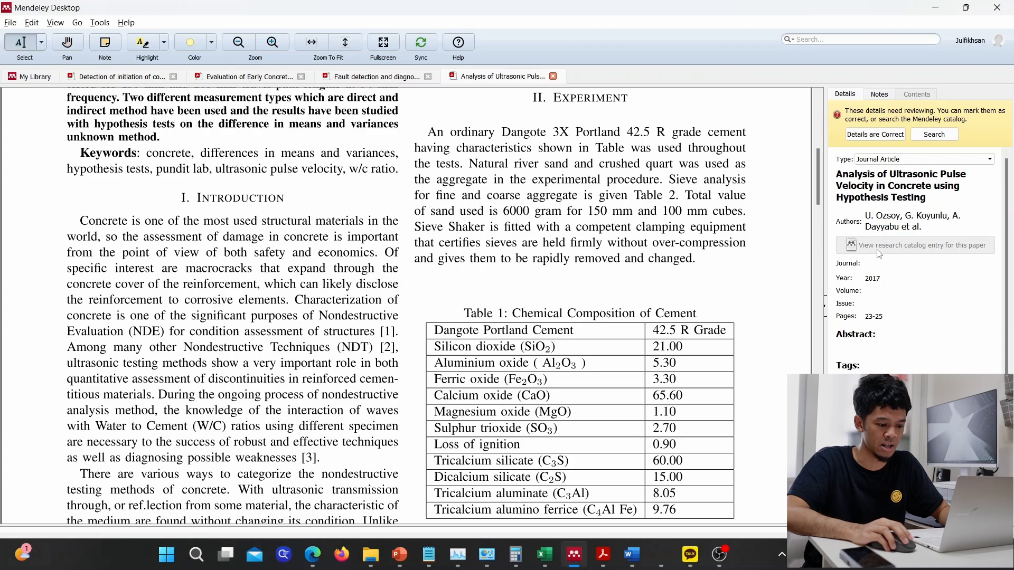
click(893, 266)
text(IEEE)
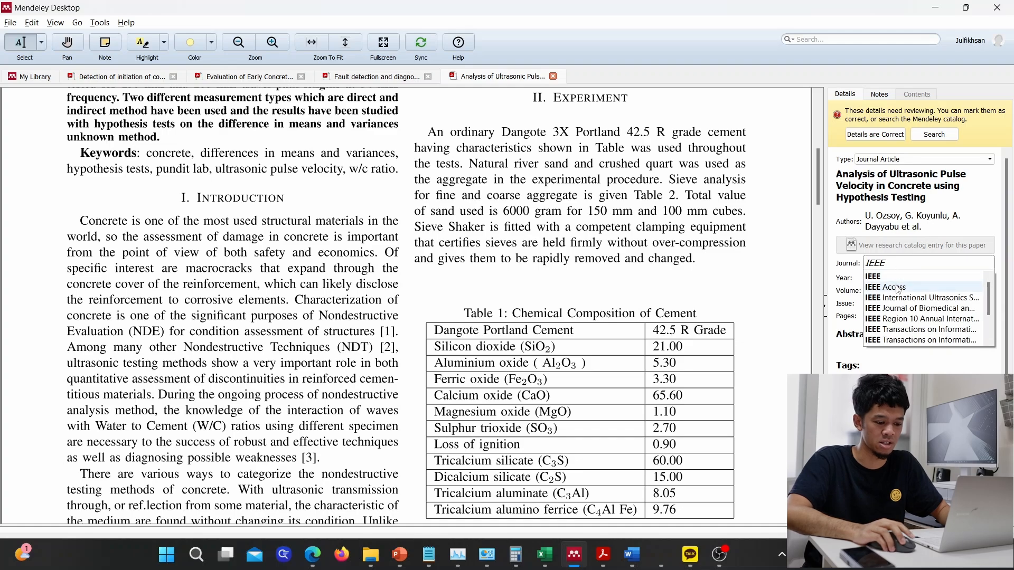
key(Return)
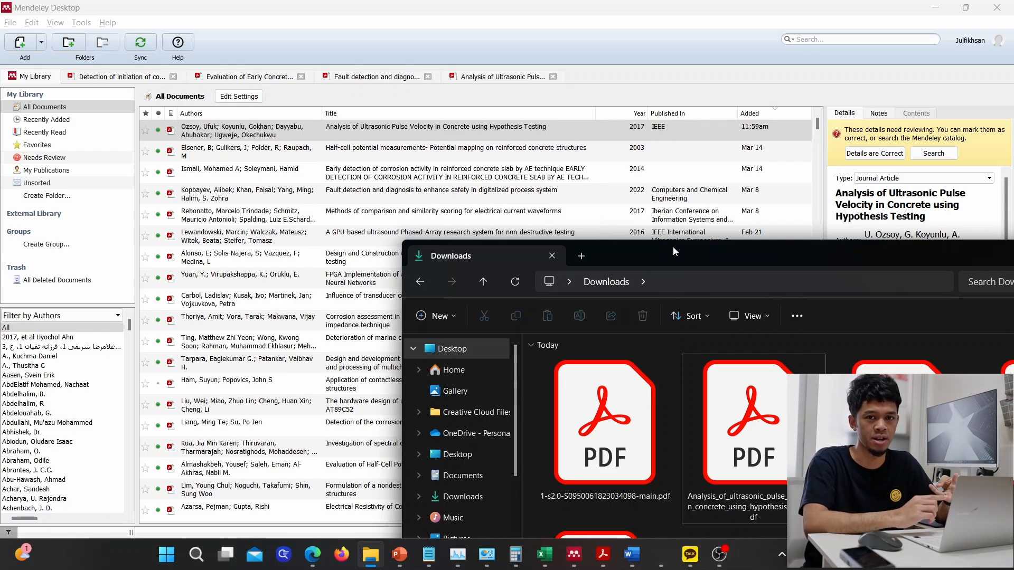
click(605, 422)
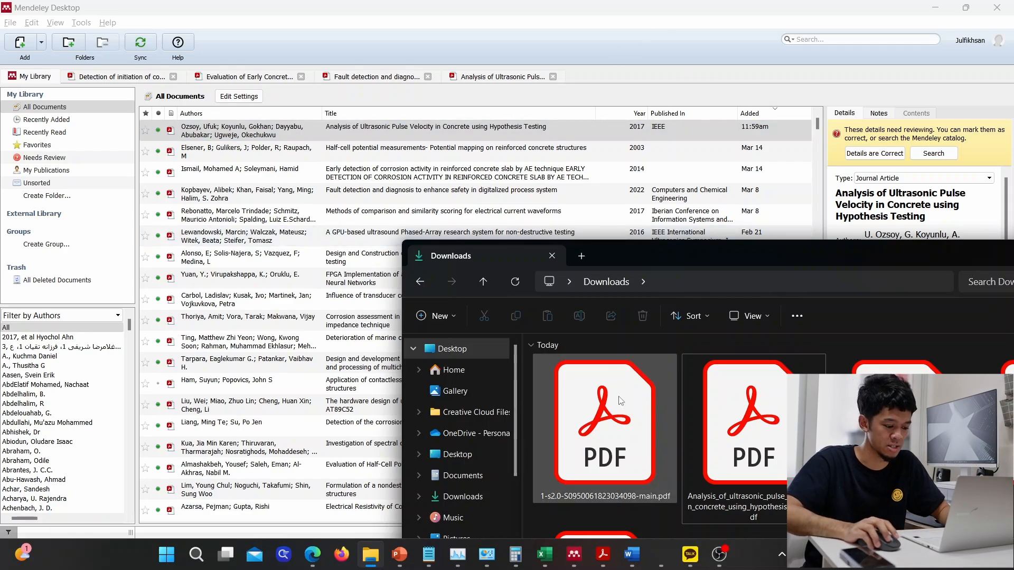
drag(615, 412, 323, 139)
click(322, 136)
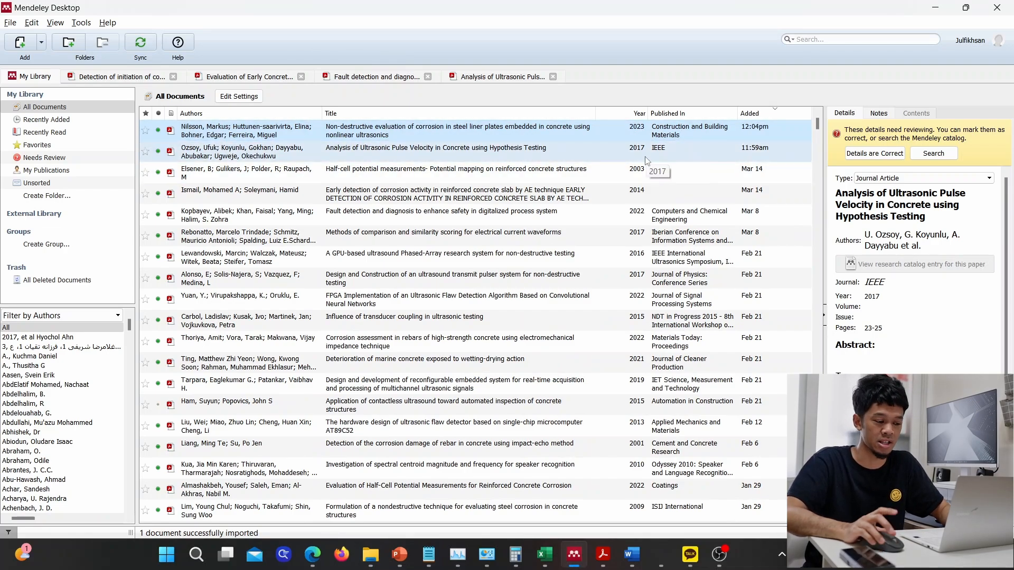
- Copy the title of the ultrasonic pulse velocity paper, search for it in the Edge browser and open its IEEE Xplore page
click(682, 153)
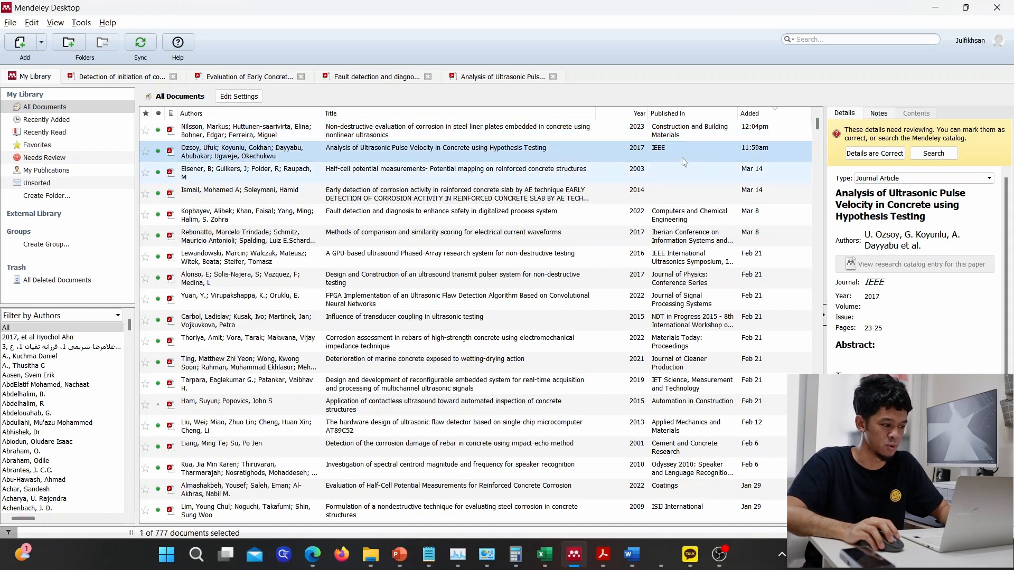
drag(935, 217, 828, 195)
key(ctrl+c)
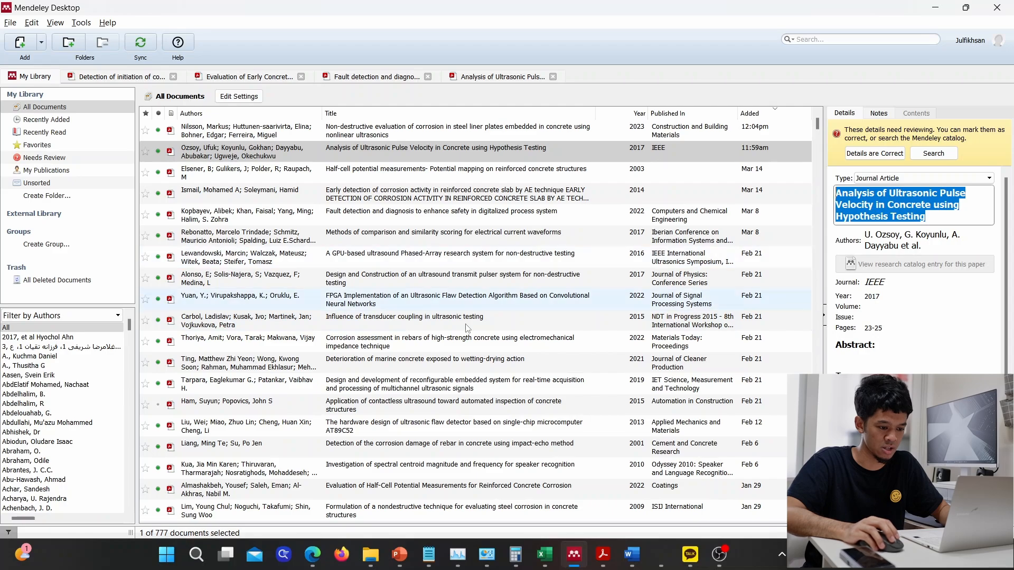
click(312, 555)
click(686, 34)
key(ctrl+v)
key(Return)
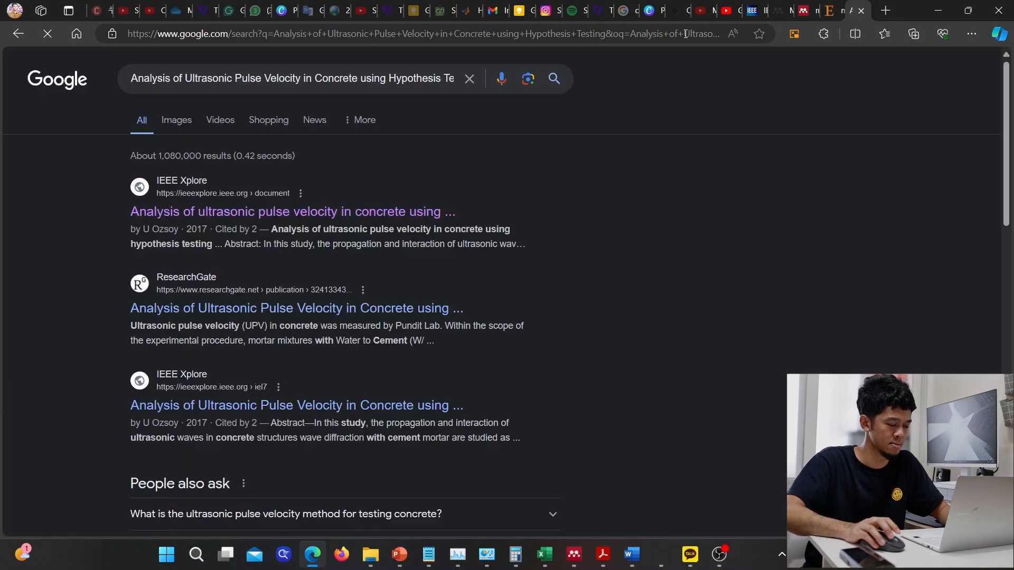
click(274, 214)
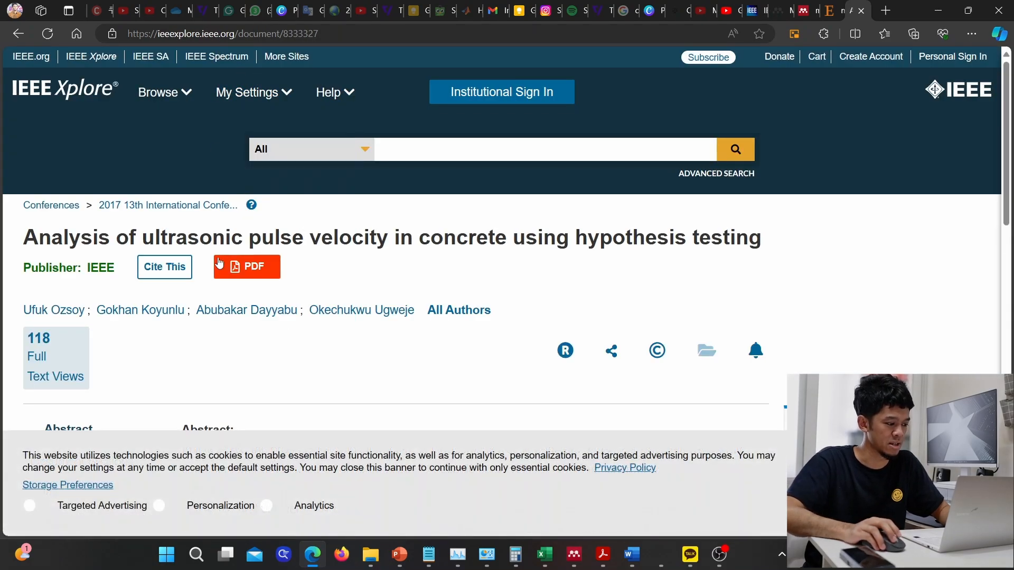
- Download the paper's citation from IEEE Xplore in RIS format
click(167, 275)
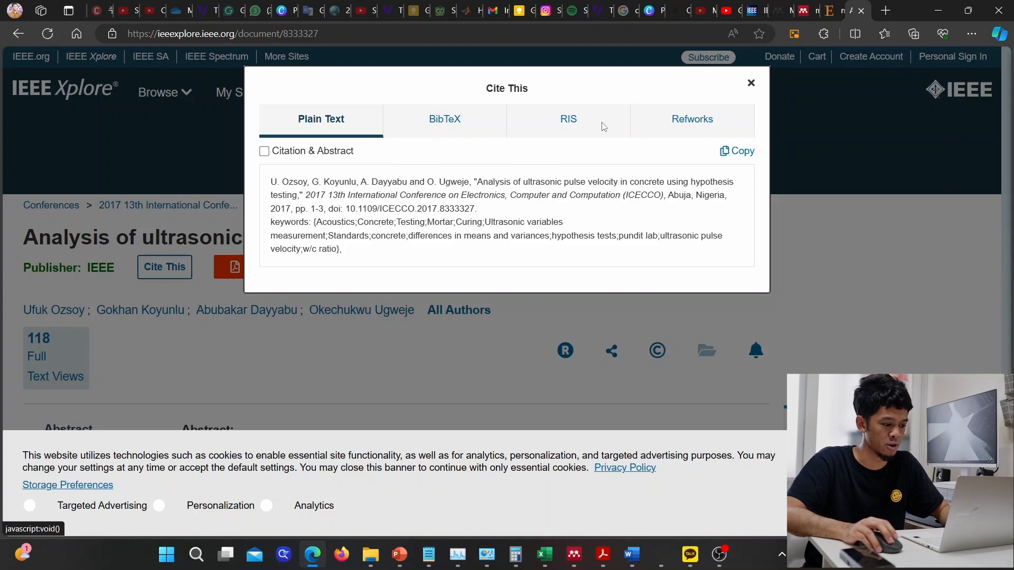
click(569, 125)
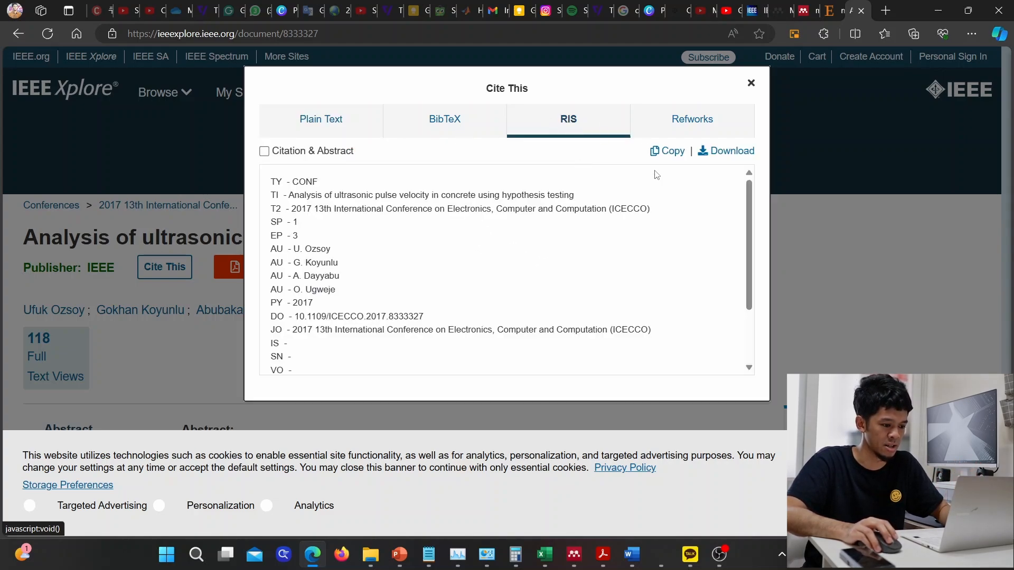
click(730, 150)
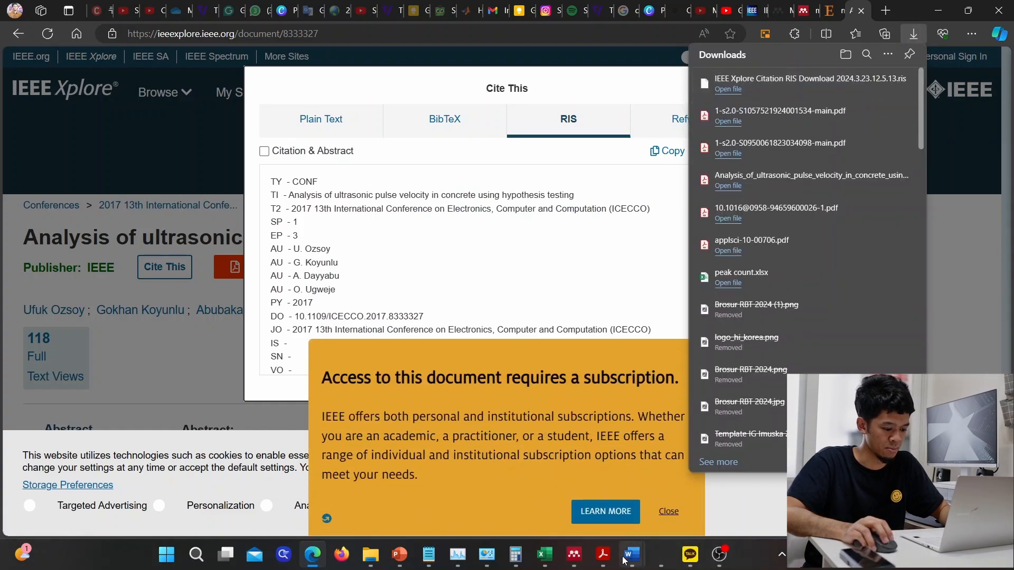
- Import the downloaded IEEE Xplore citation RIS file from the Downloads folder into the Mendeley library
click(575, 555)
click(368, 563)
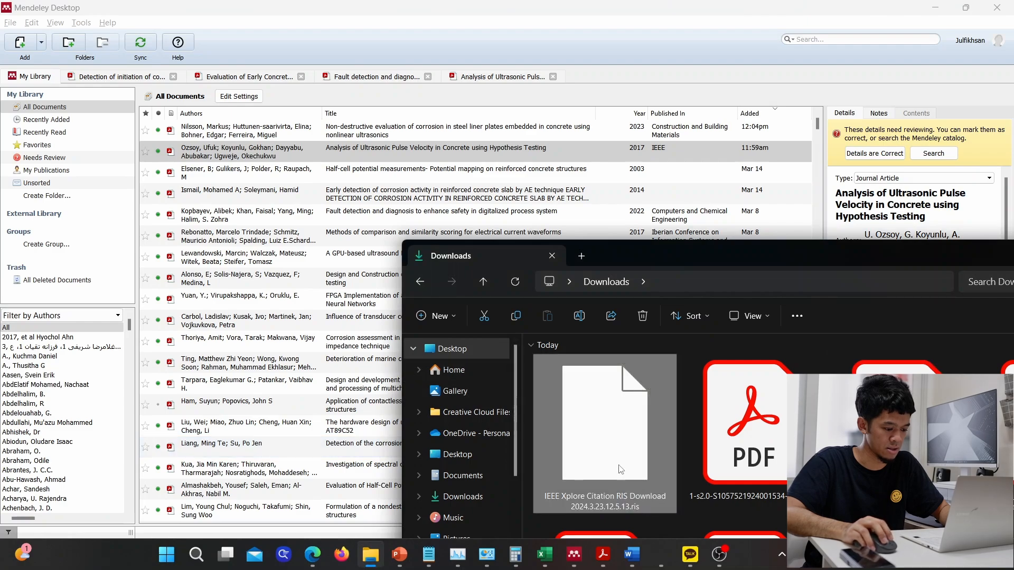
drag(621, 470, 339, 169)
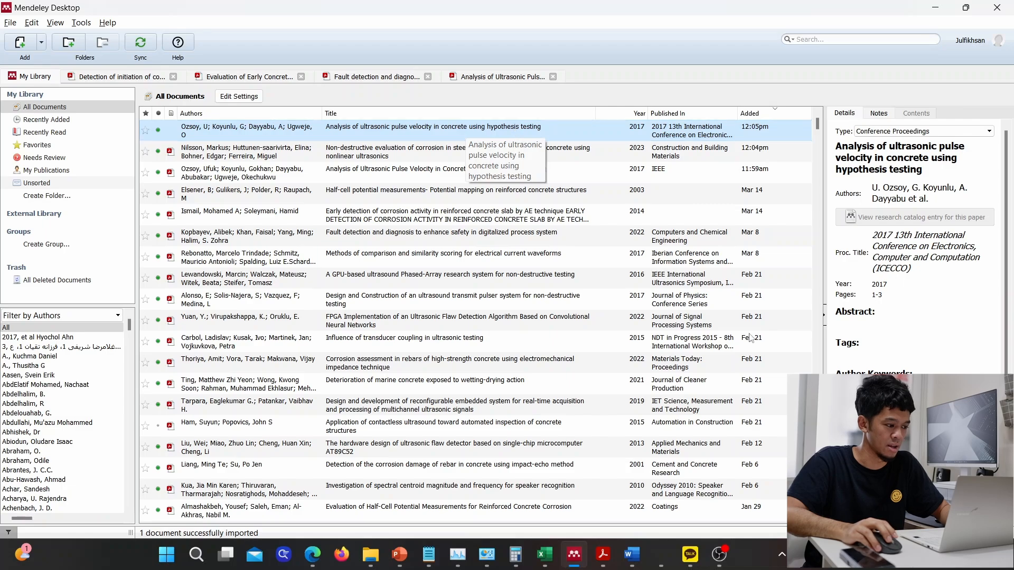
- Attach Analysis_of_ultrasonic_pulse_velocity_in_concrete_using_hypothesis_testing.pdf to the library entry created from the RIS file
scroll(886, 364, down, 3)
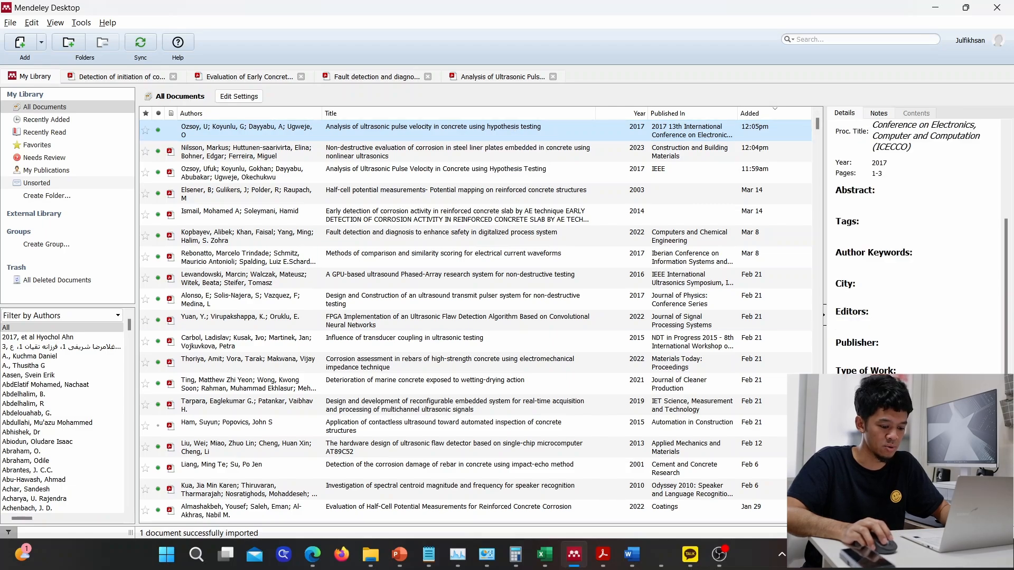
click(861, 505)
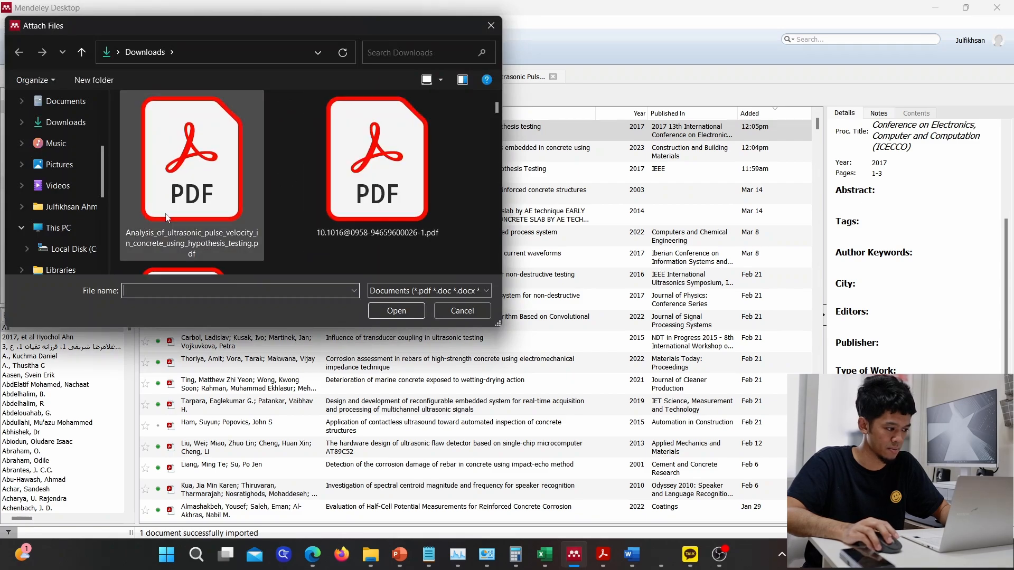
click(164, 218)
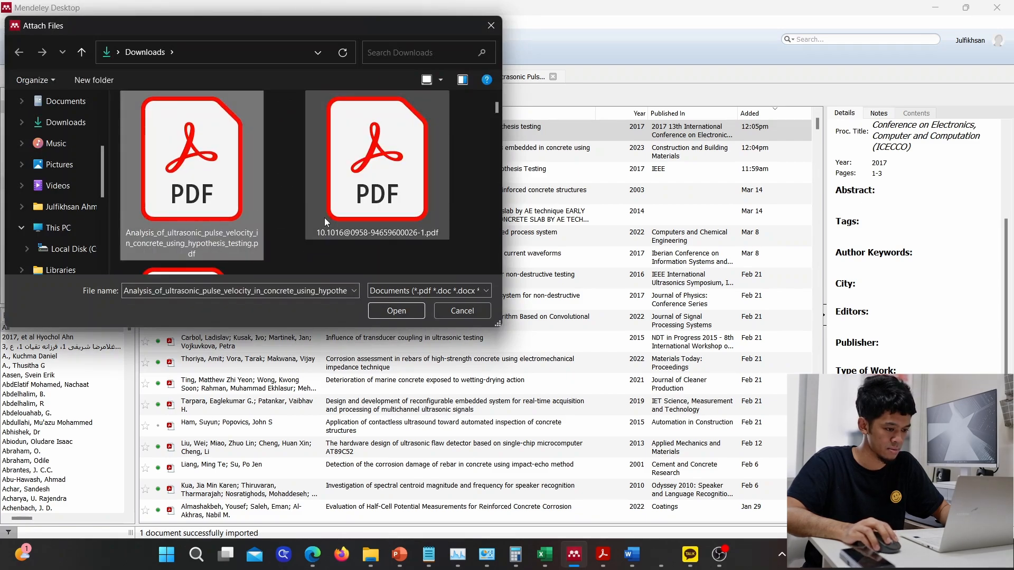
double_click(230, 227)
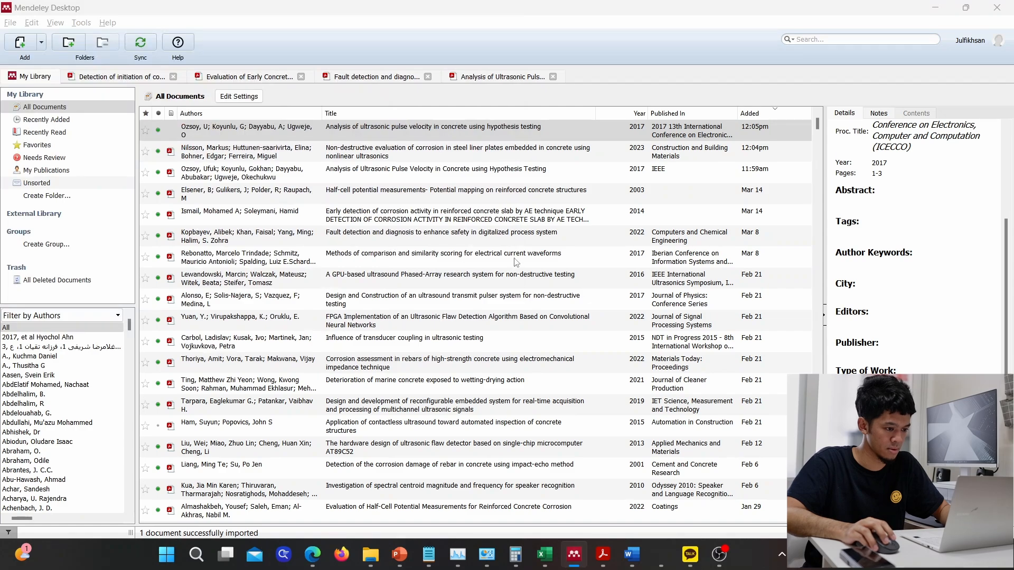
click(617, 135)
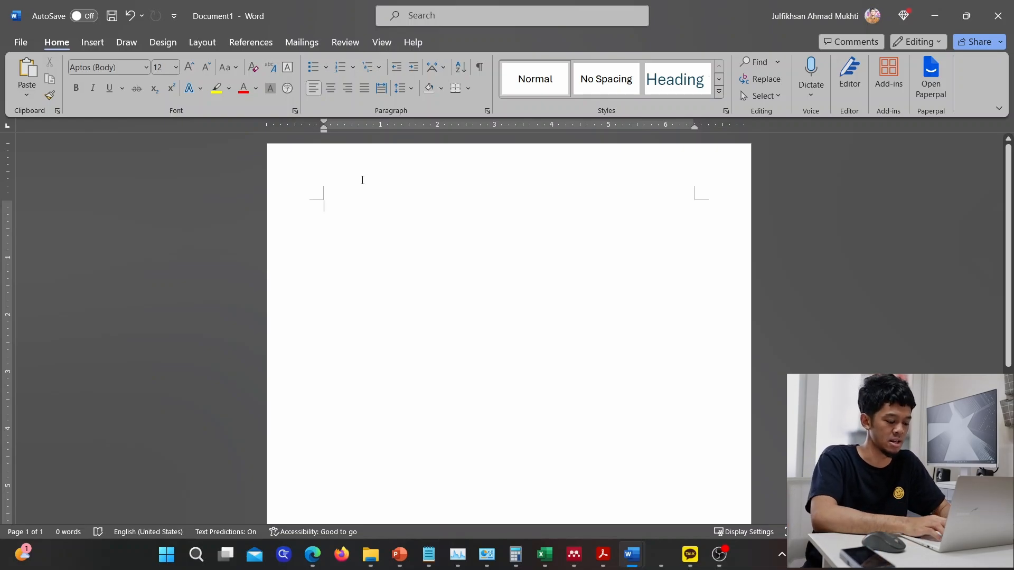
- Write "Ultrasonic testing has been reviewed thoroughly in the past few years" in the blank Word document
text(Ultrasonic testing has been re)
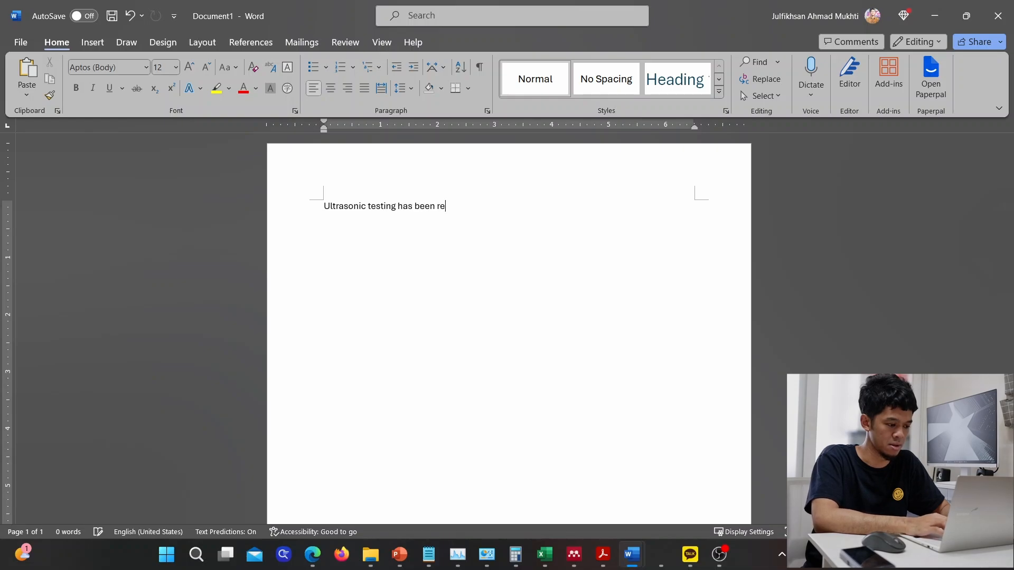
text(viewer)
key(BackSpace)
text(d thoroughly)
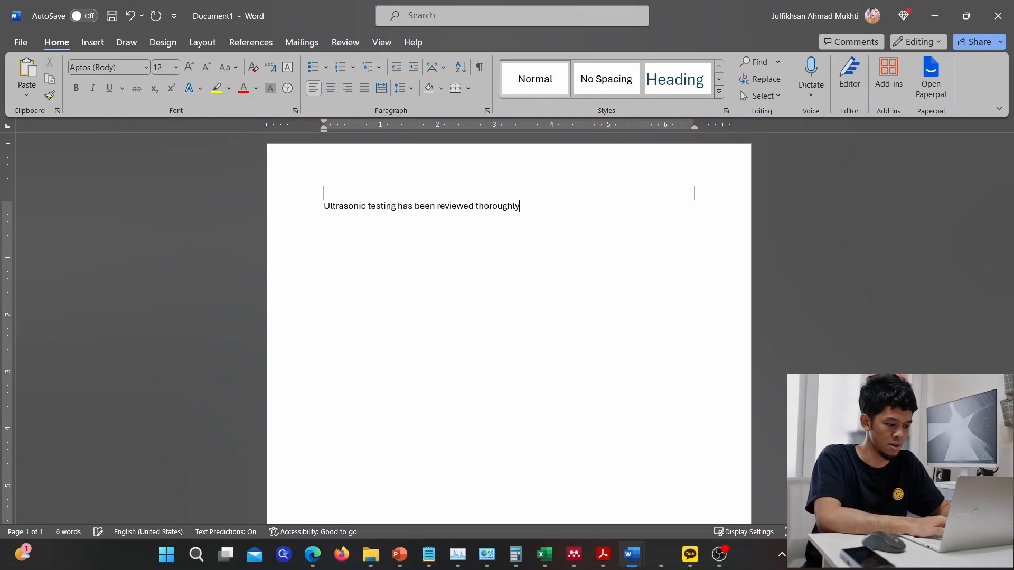
text( in the past )
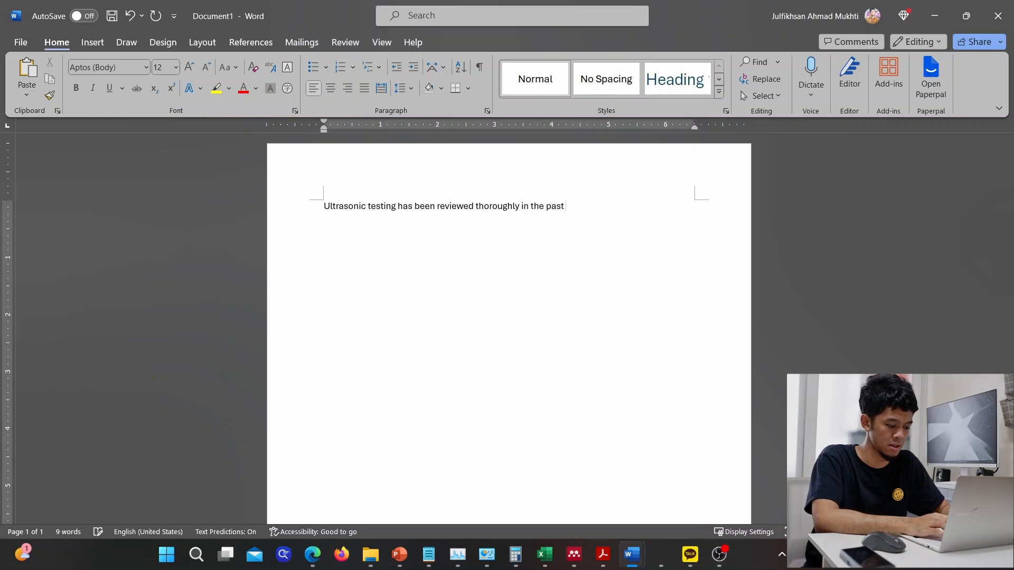
text(few years)
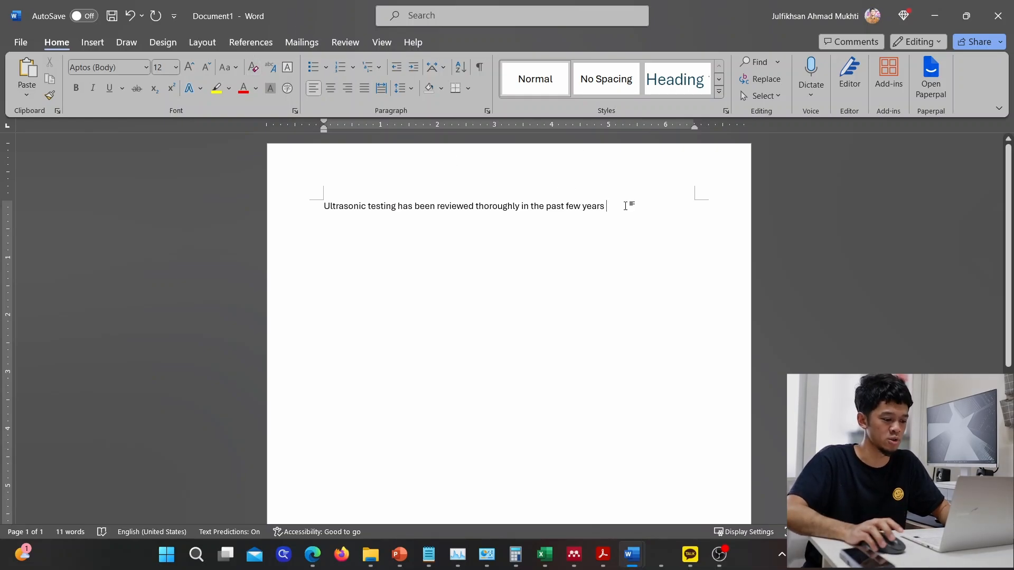
- Insert a Mendeley citation after the sentence, searching by an author's surname and choosing the 2017 13th International Conference entry
key(alt+Tab)
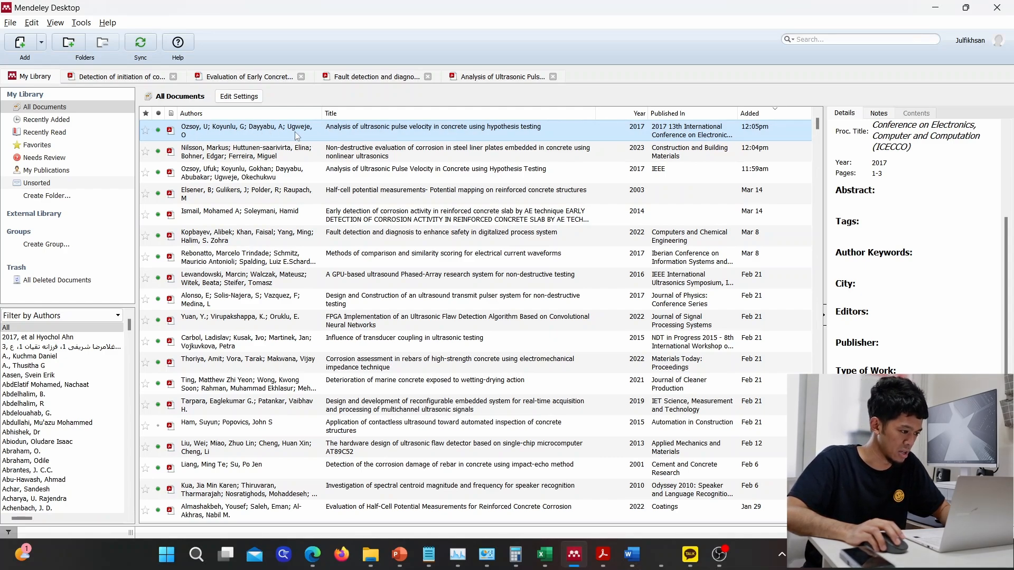
key(alt+Tab)
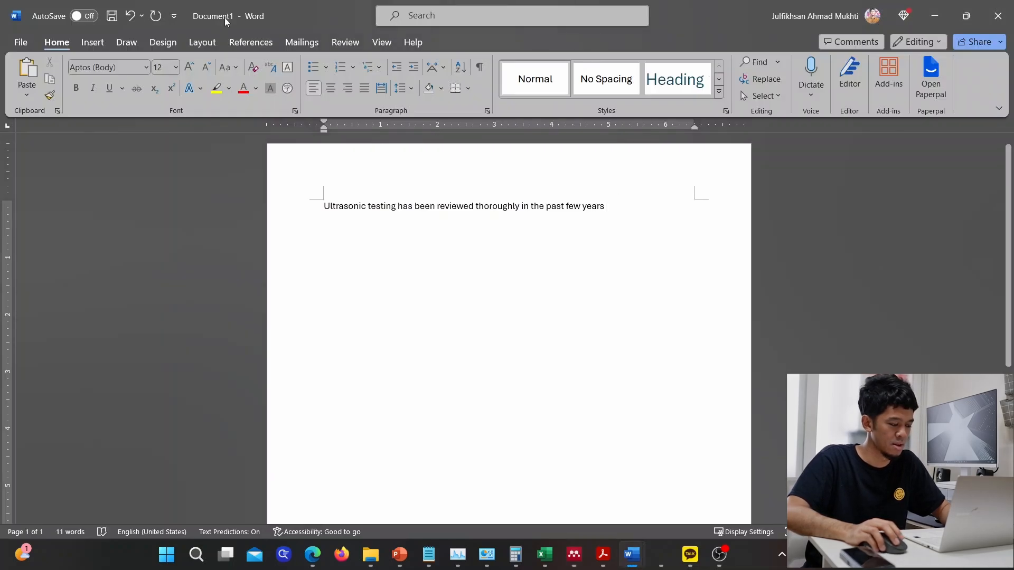
click(268, 45)
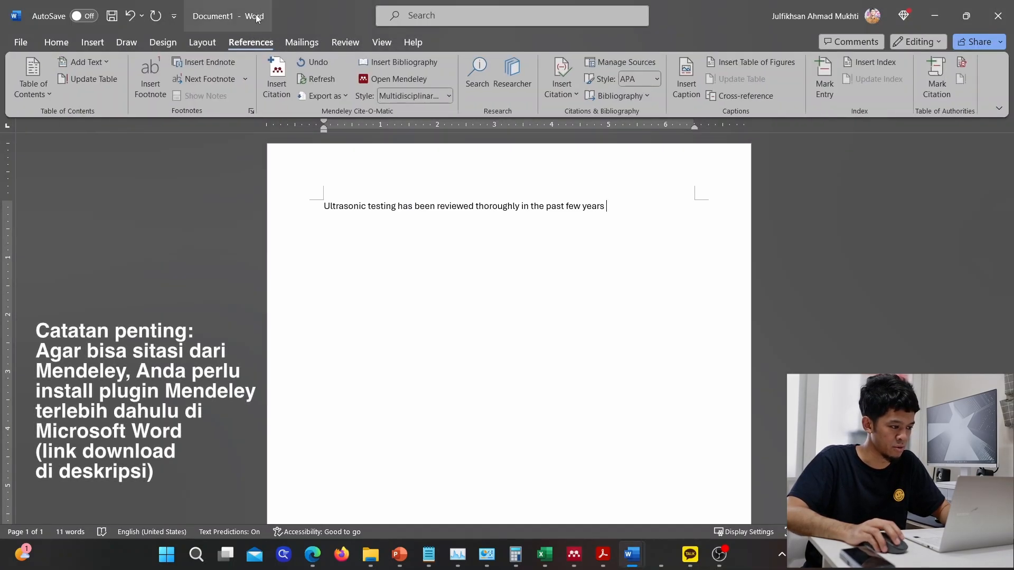
click(277, 74)
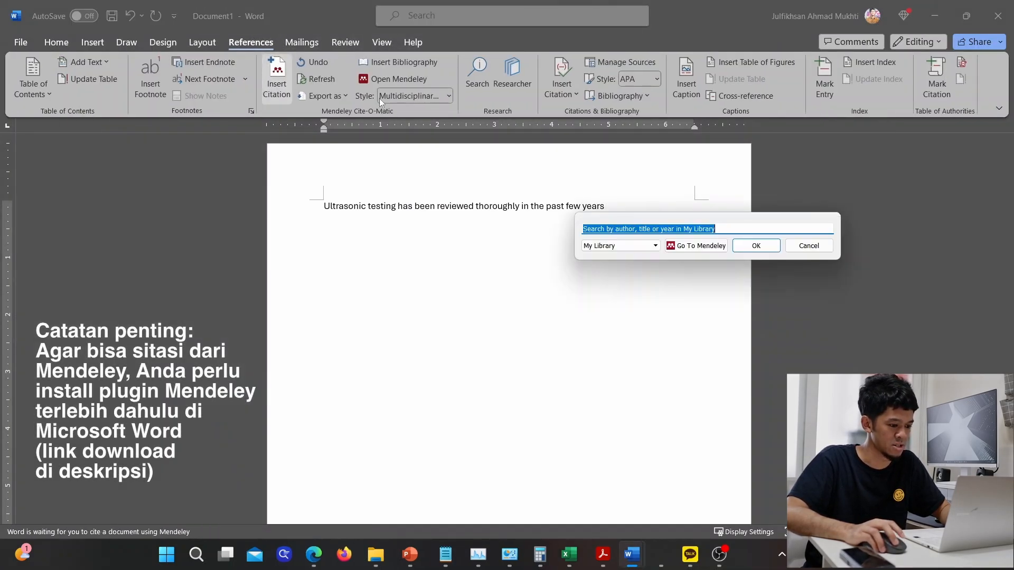
text(ugw)
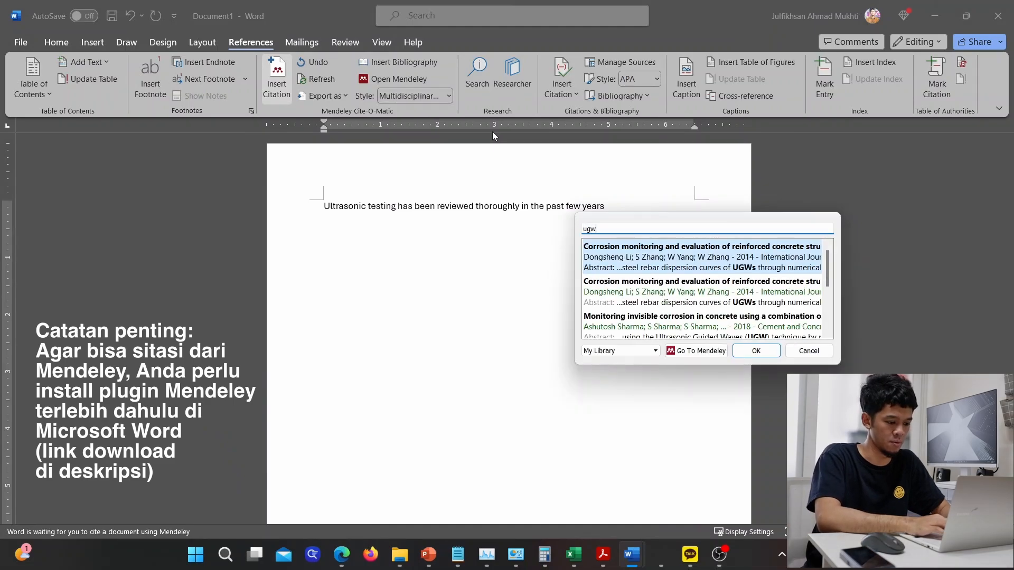
text(eje)
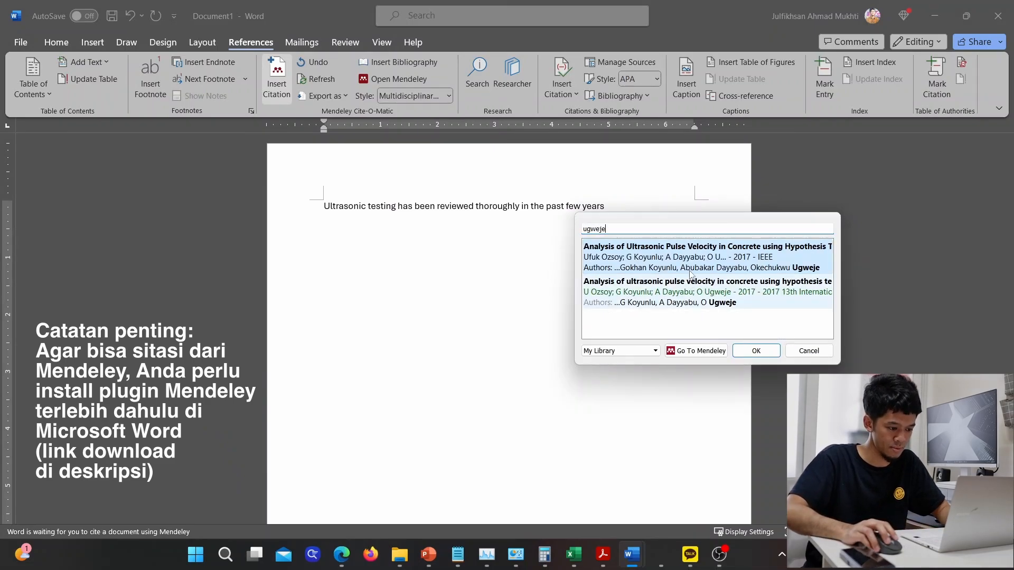
click(705, 301)
key(Return)
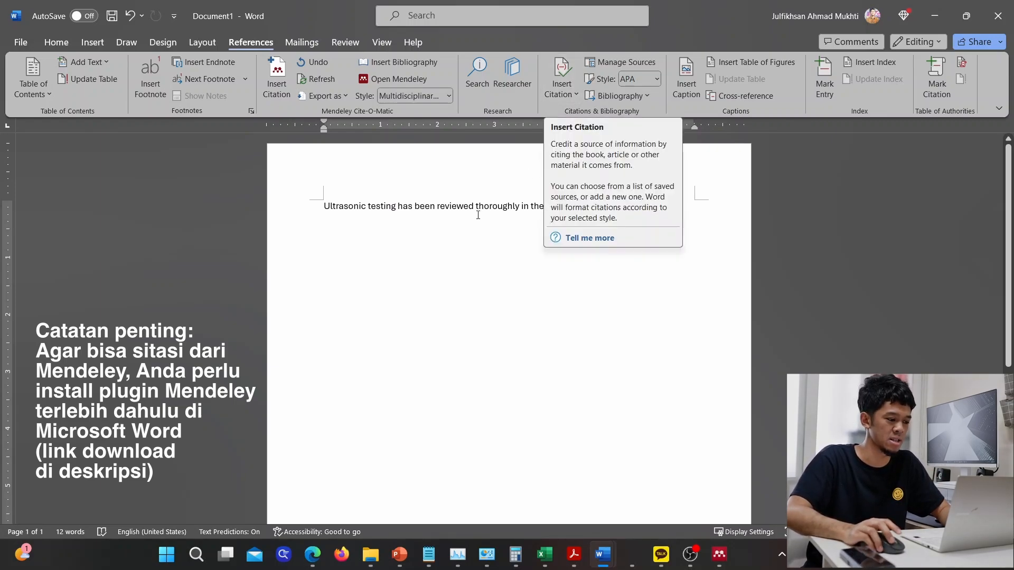
- Change the Mendeley citation style to Harvard reference format 1 (deprecated) and select the in-text citation
click(449, 96)
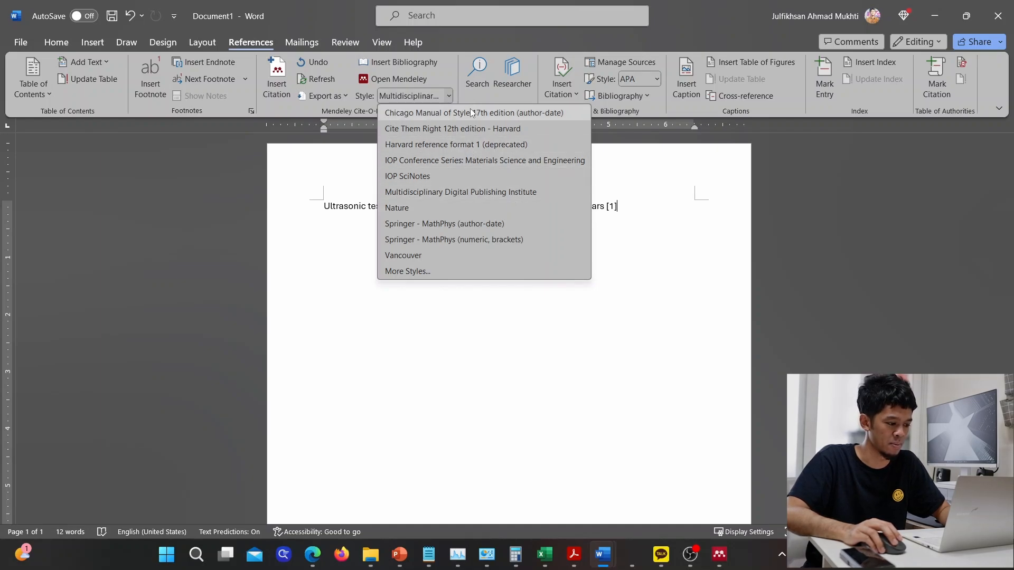
click(479, 145)
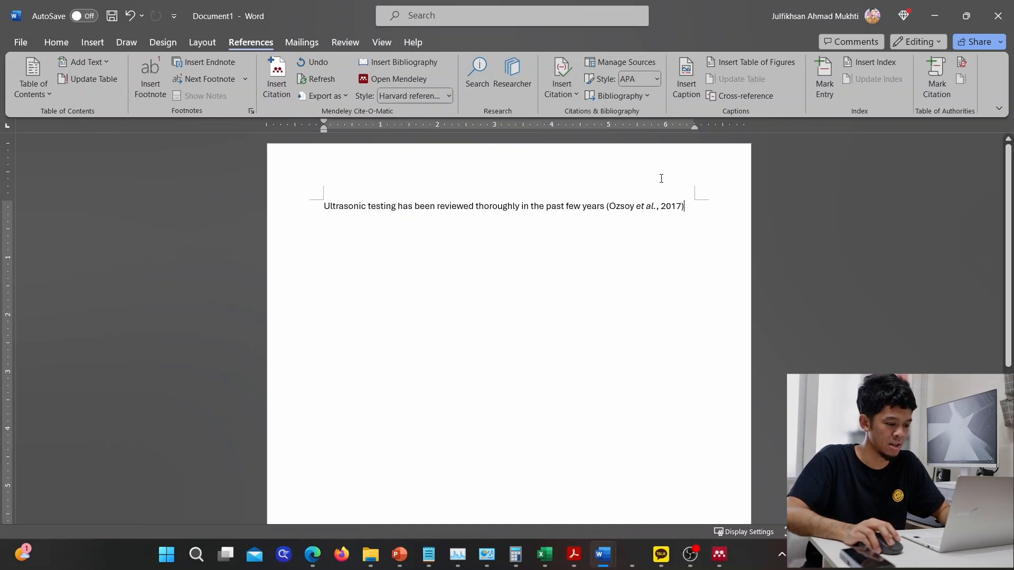
drag(690, 206, 604, 199)
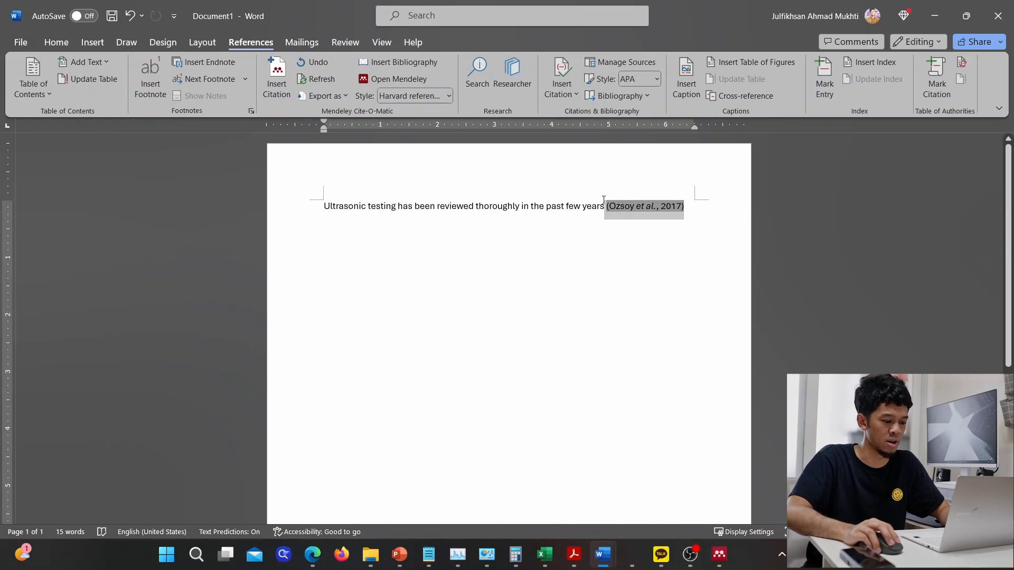
- Change the Mendeley citation style to Springer - MathPhys (author-date)
click(600, 214)
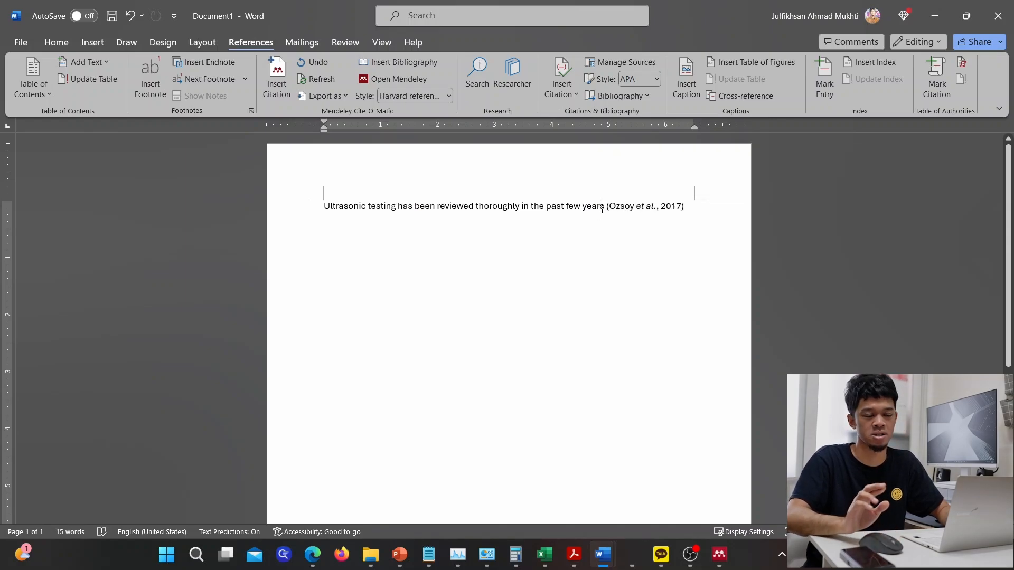
click(445, 98)
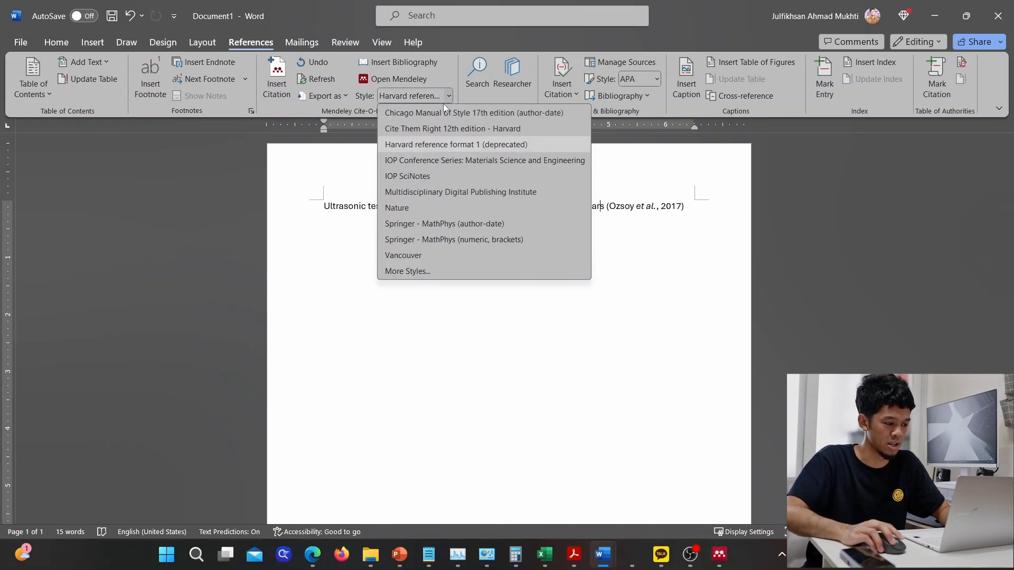
click(487, 224)
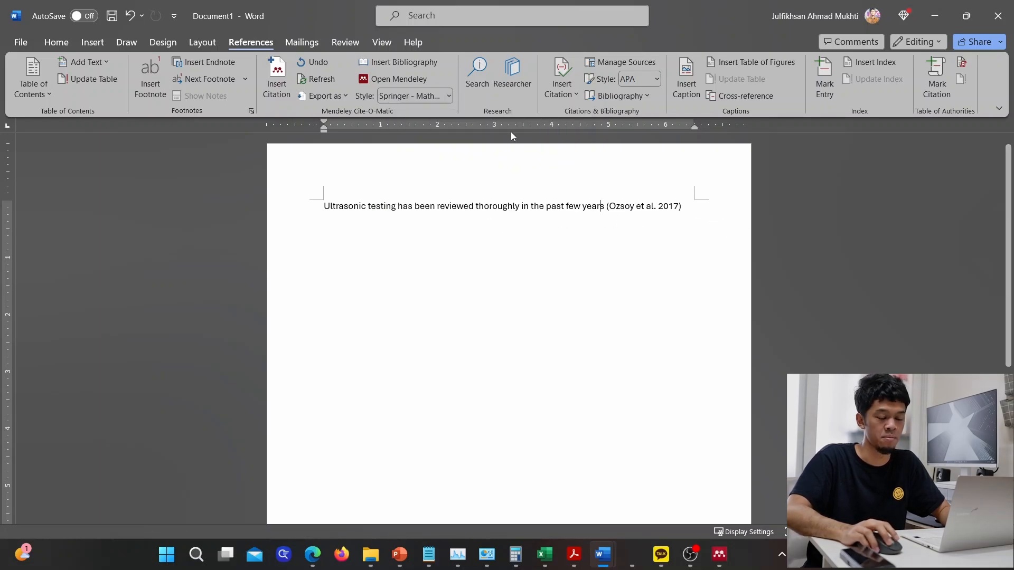
- Add the 2023 Materials paper on early concrete damage and the 1990 "The behaviour of ultrasonic pulses in concrete" to the citation, searching by author surname
click(654, 205)
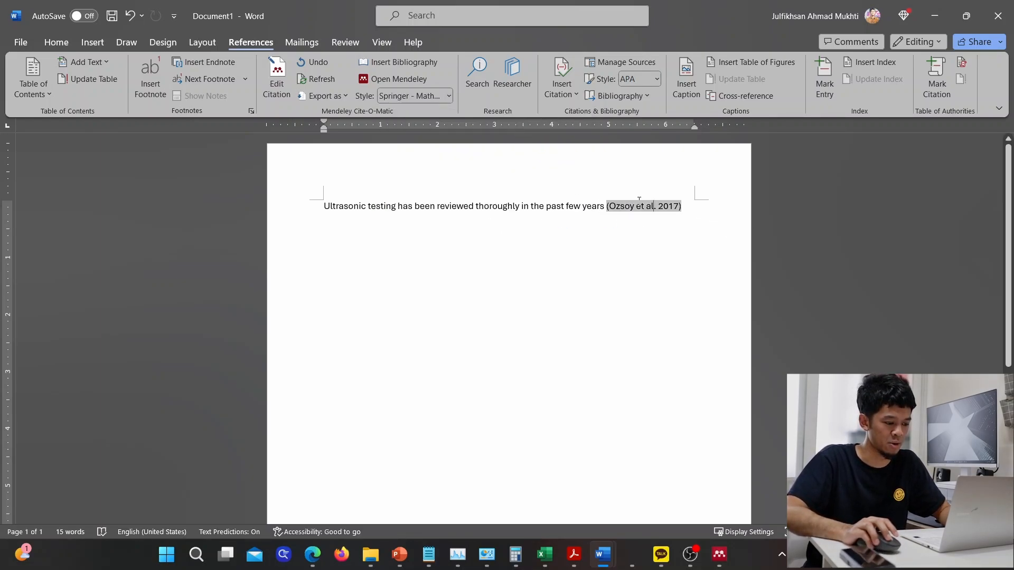
click(278, 74)
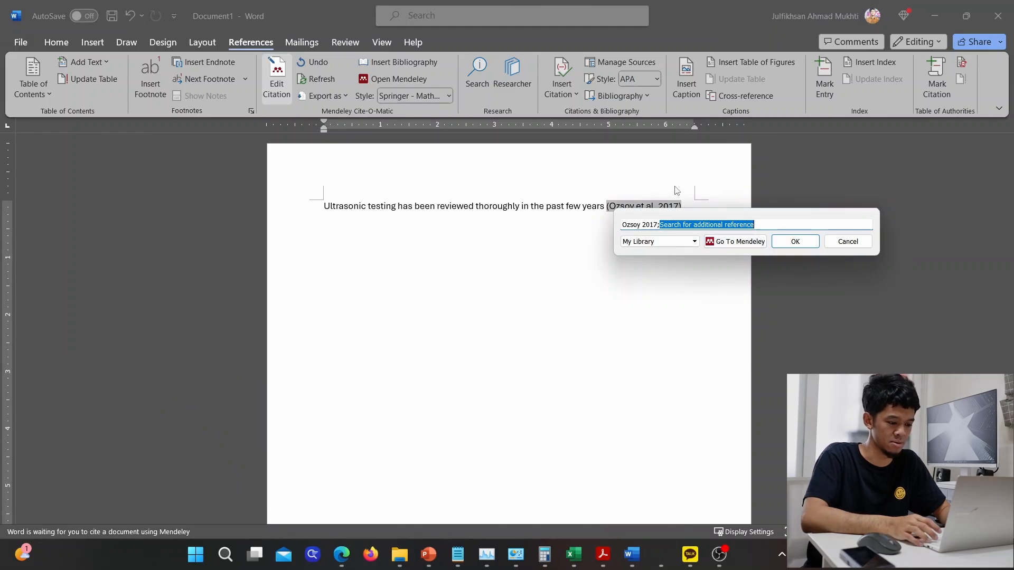
text(mukhti)
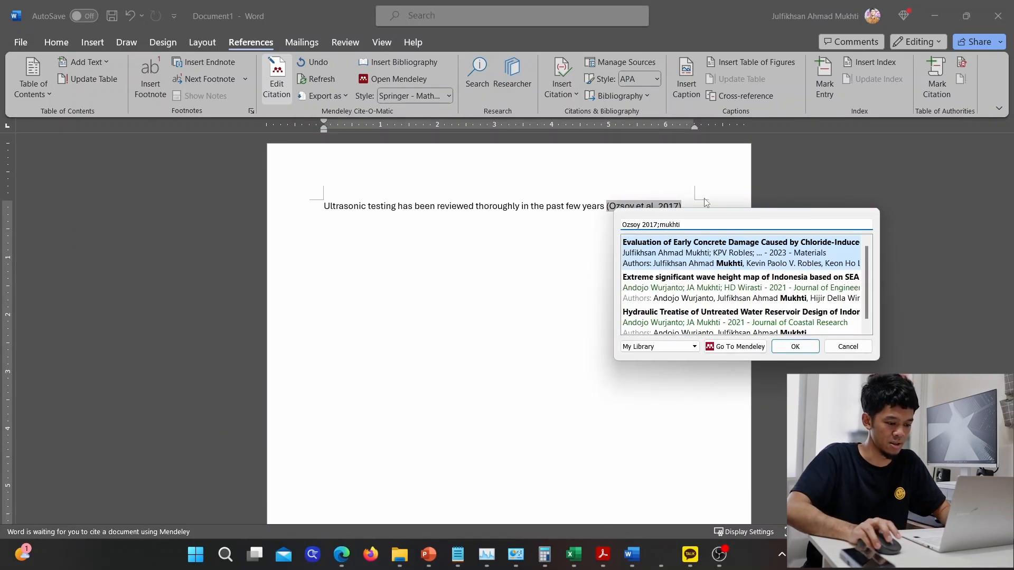
key(Return)
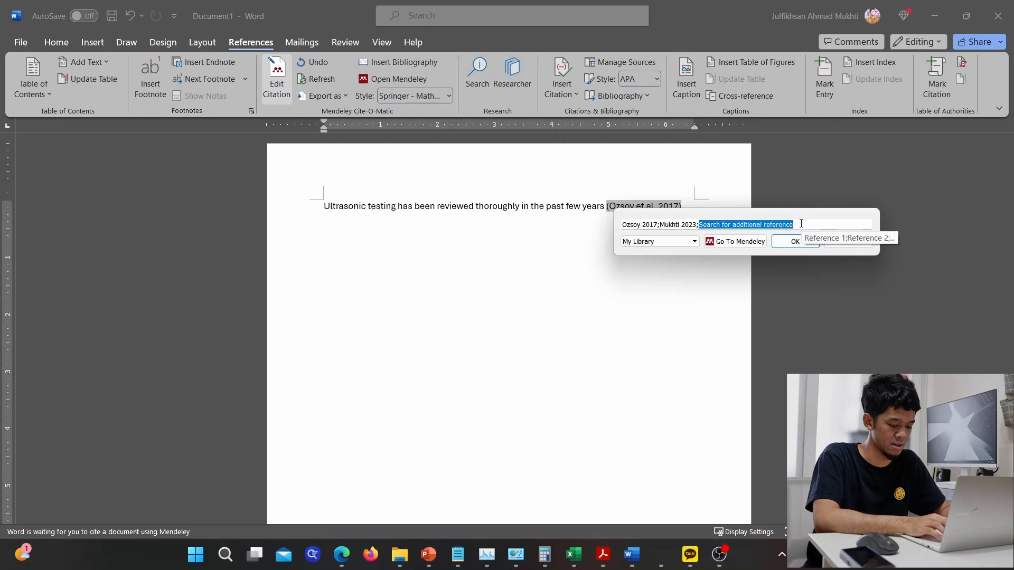
text(popovic)
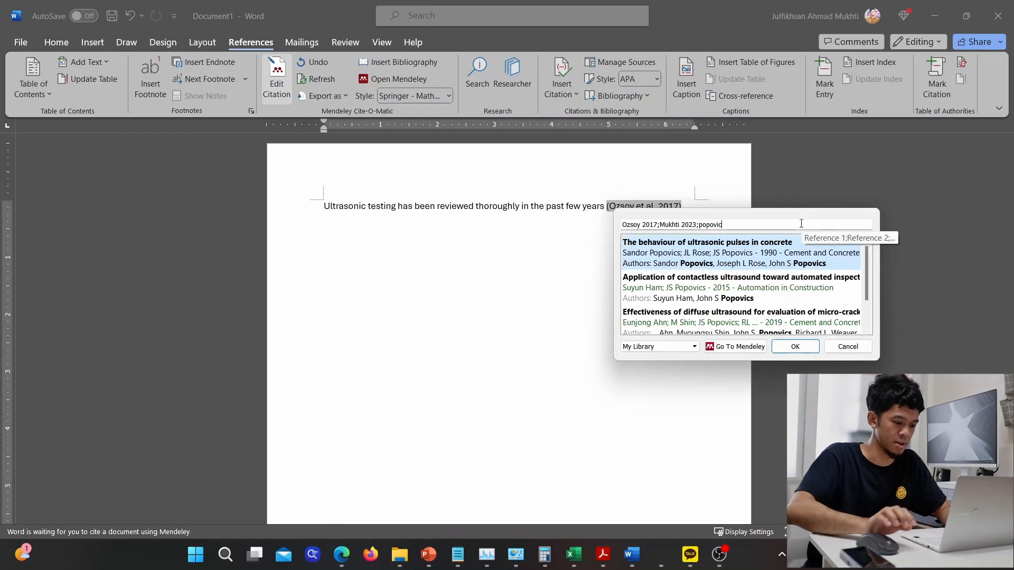
click(748, 261)
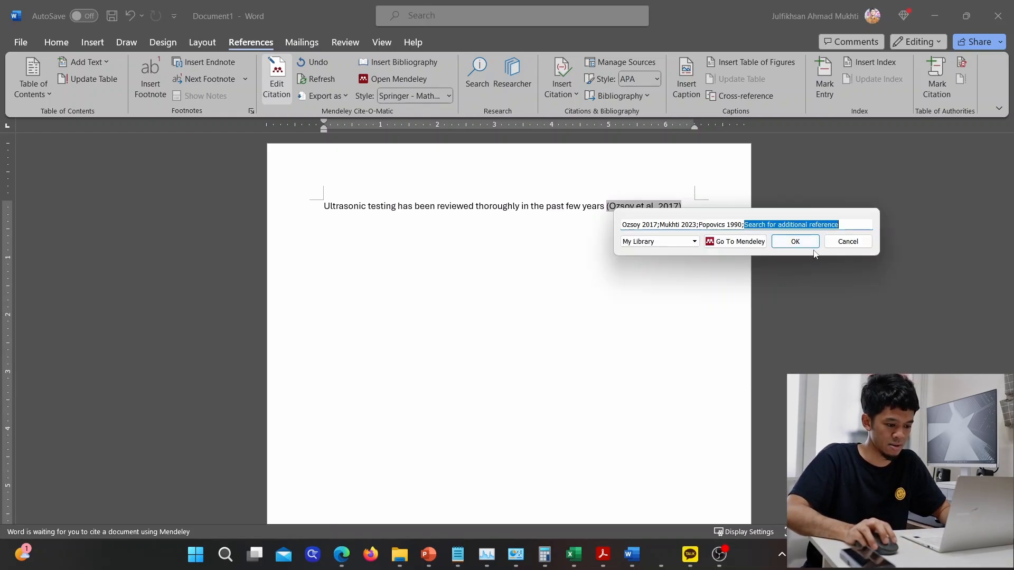
click(741, 240)
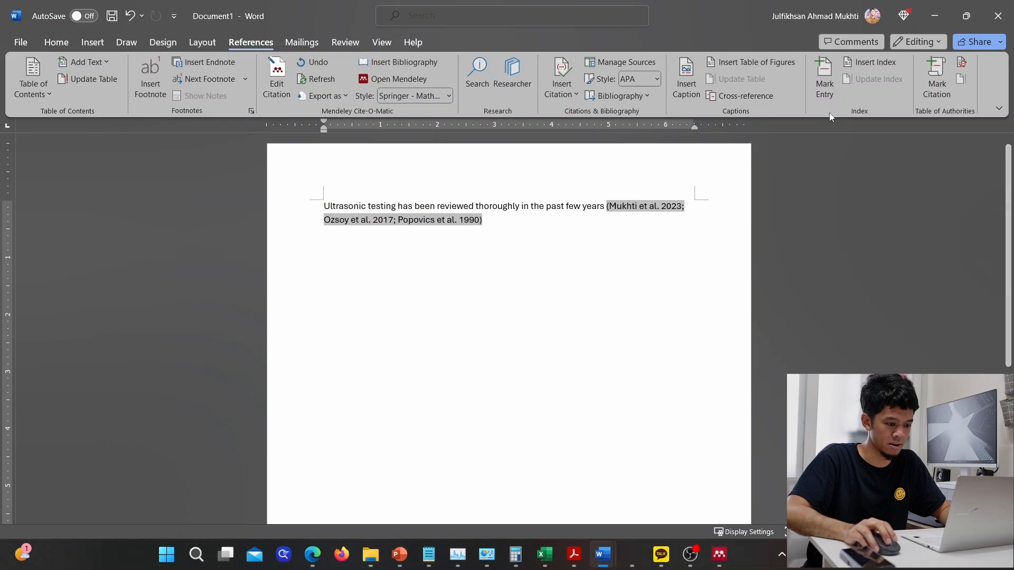
drag(490, 222, 583, 209)
click(601, 225)
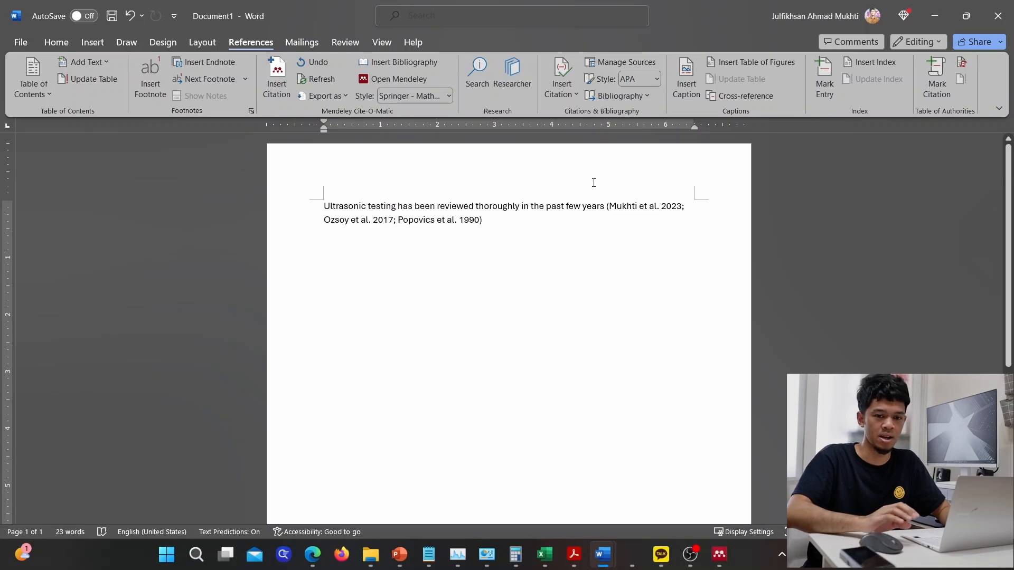
- Switch to Mendeley Desktop and open the full citation styles manager beyond the short style list
click(655, 78)
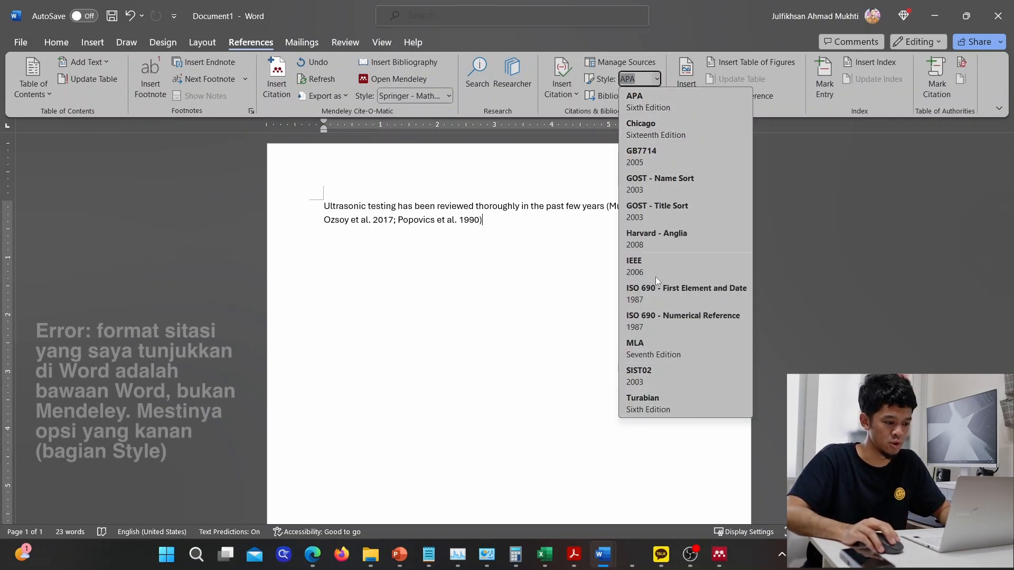
click(719, 554)
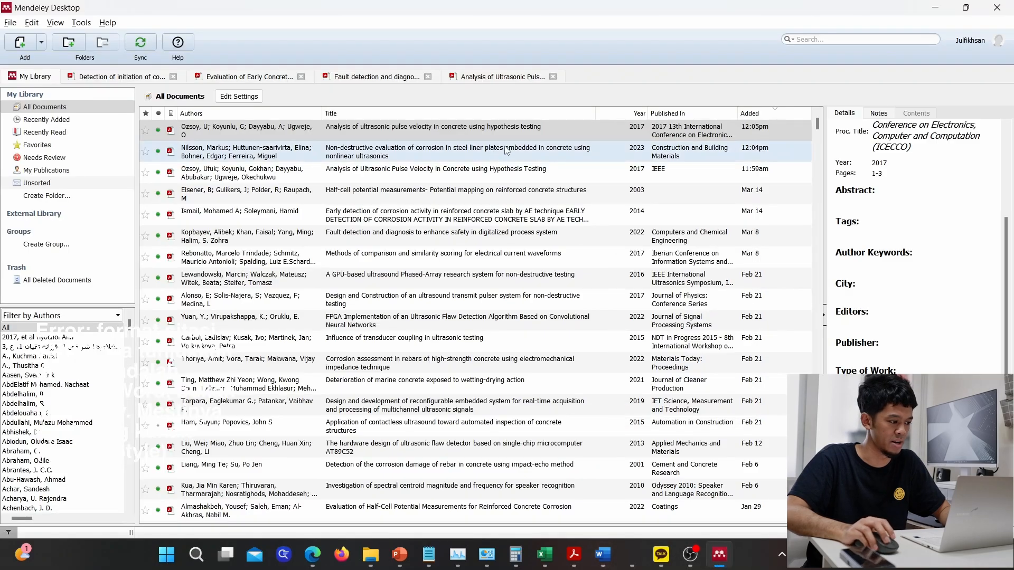
click(81, 23)
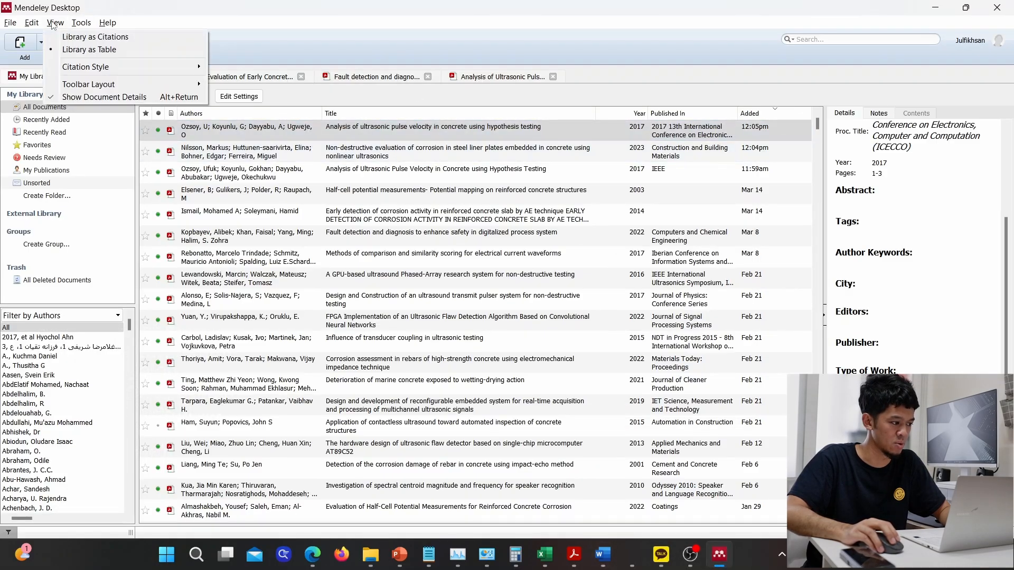
click(79, 24)
click(81, 23)
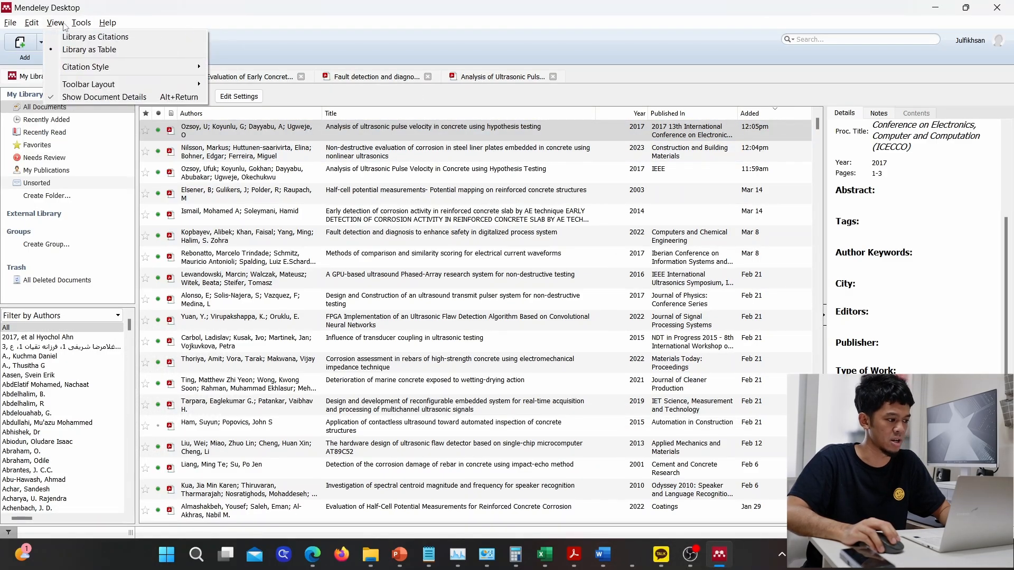
mouse_move(98, 70)
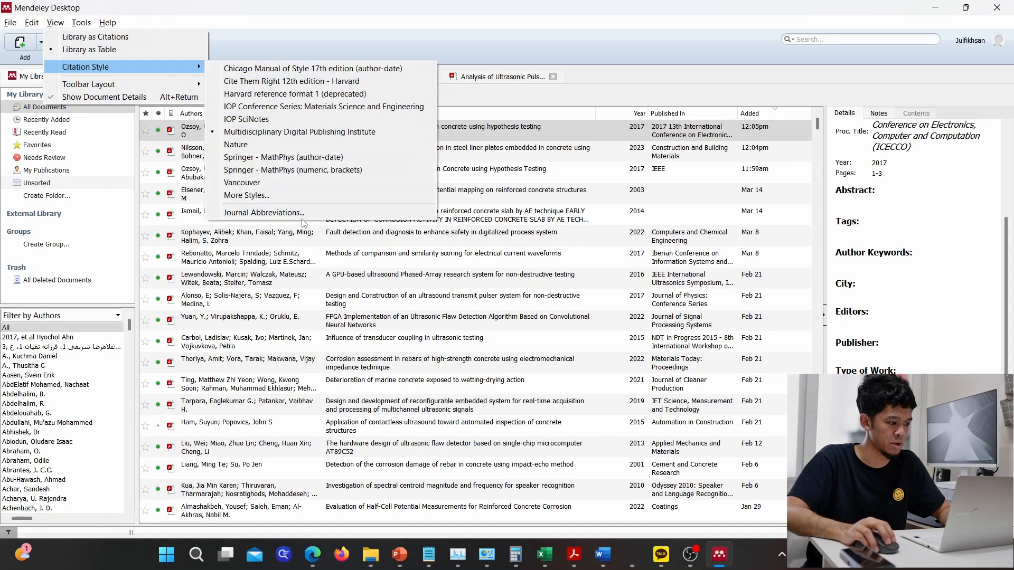
click(298, 196)
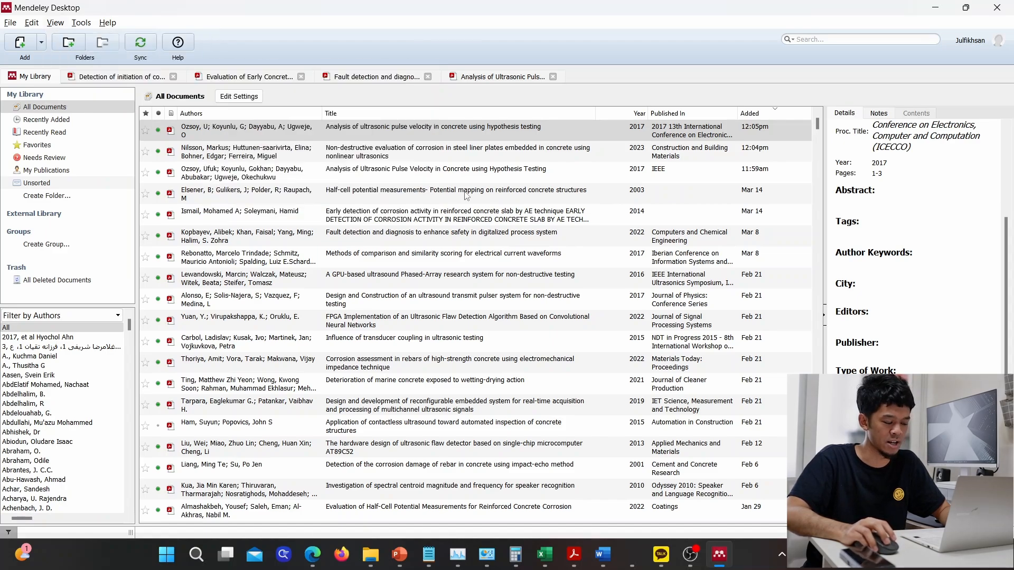
- Browse the installed citation styles and search them for "mul"
scroll(555, 289, down, 2)
scroll(556, 284, up, 6)
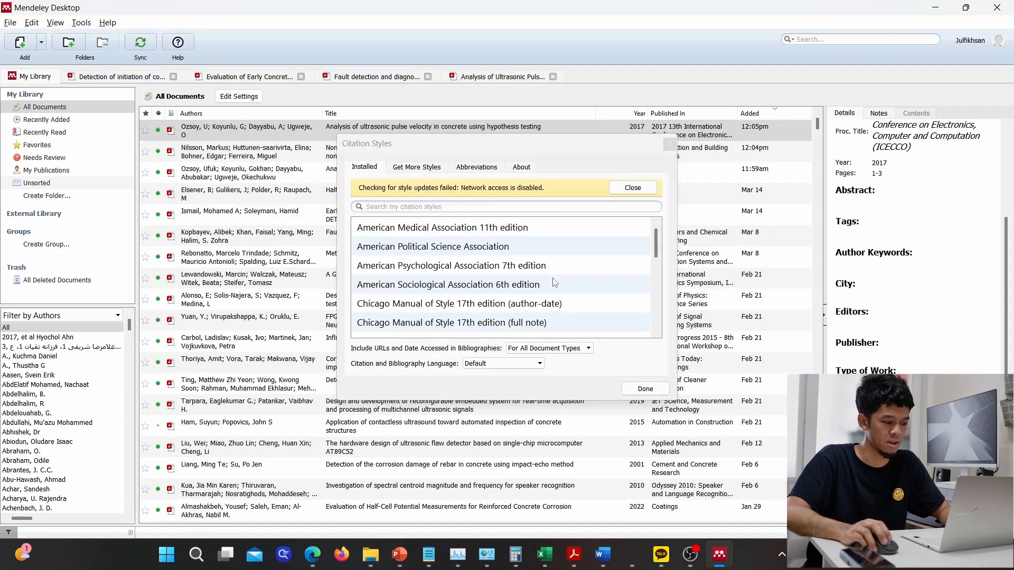
click(428, 210)
text(mul)
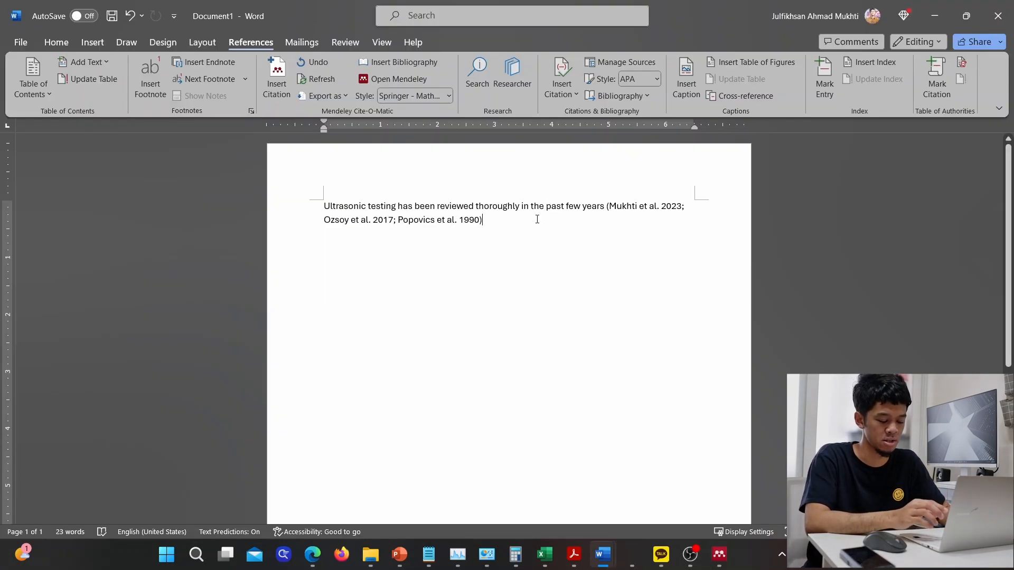
- End the Word sentence with a period and insert the Mendeley bibliography on a new line below it
text(.)
key(Return)
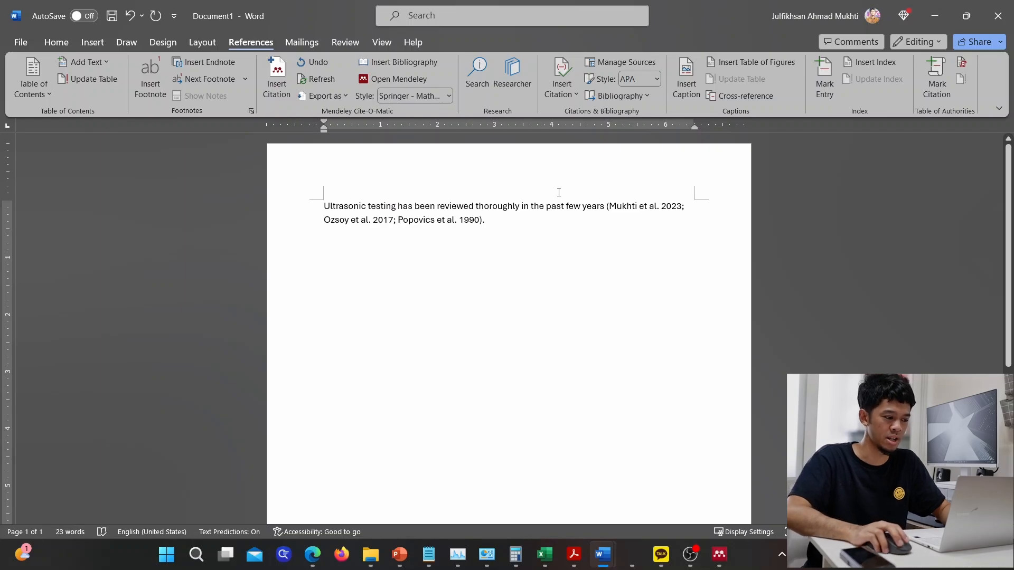
click(414, 64)
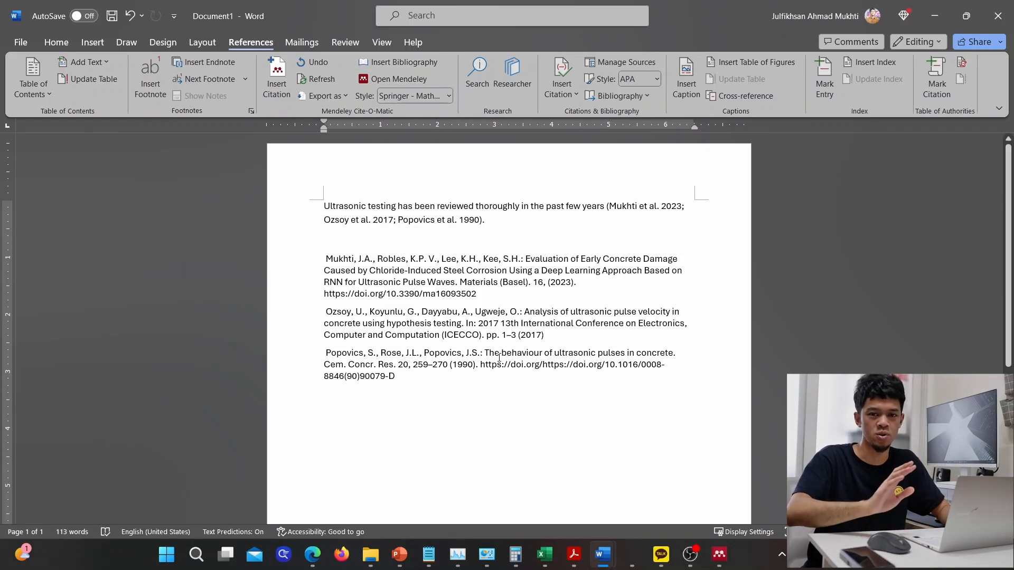
drag(446, 379, 414, 418)
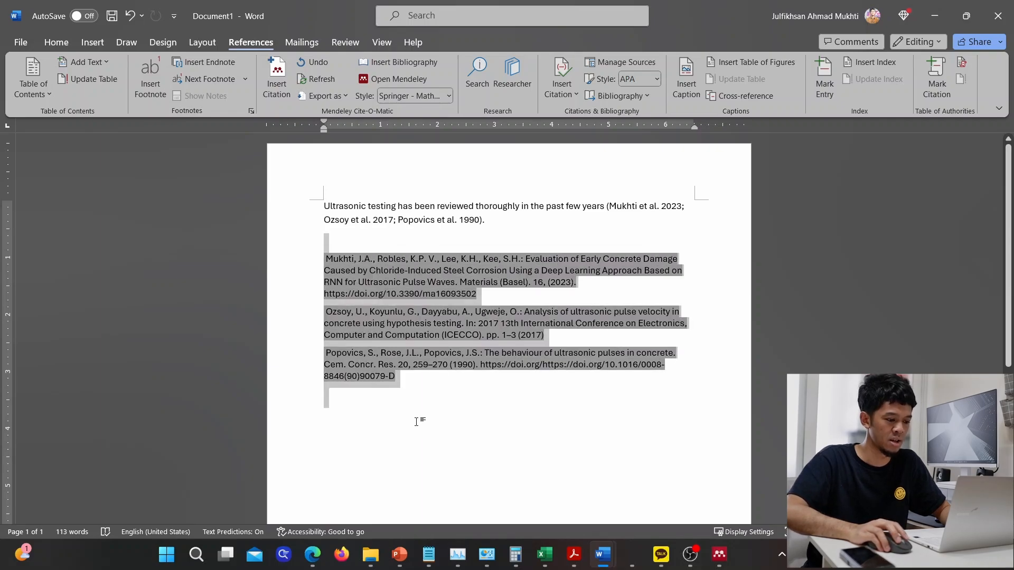
click(539, 408)
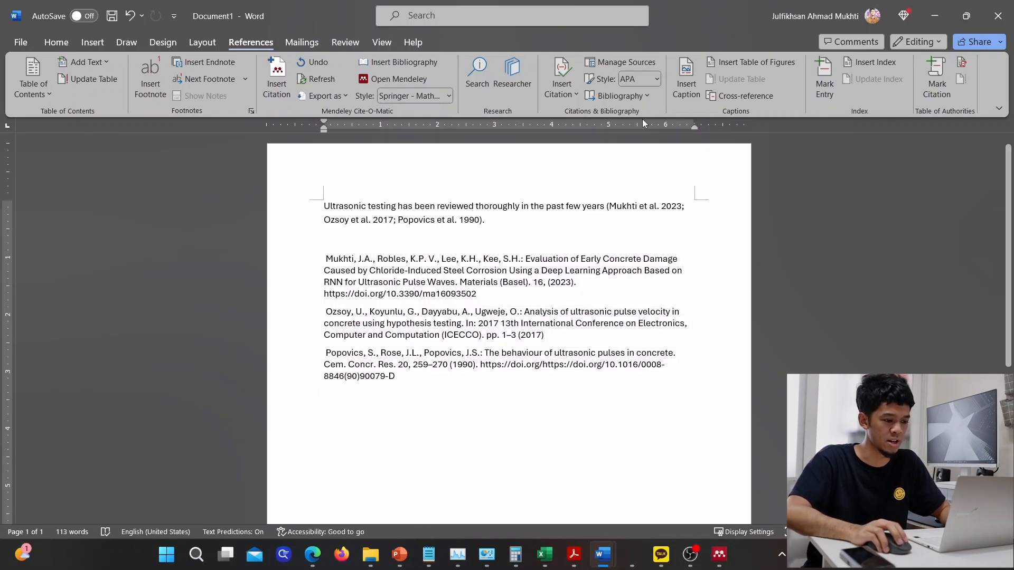
- Change the Mendeley citation style of the document to Multidisciplinary Digital Publishing Institute
click(448, 97)
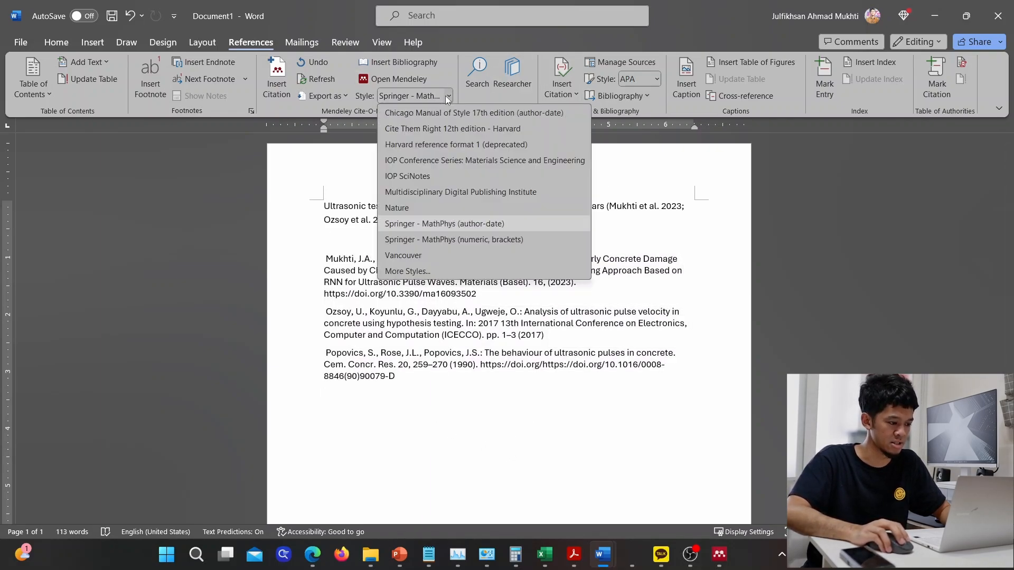
click(477, 191)
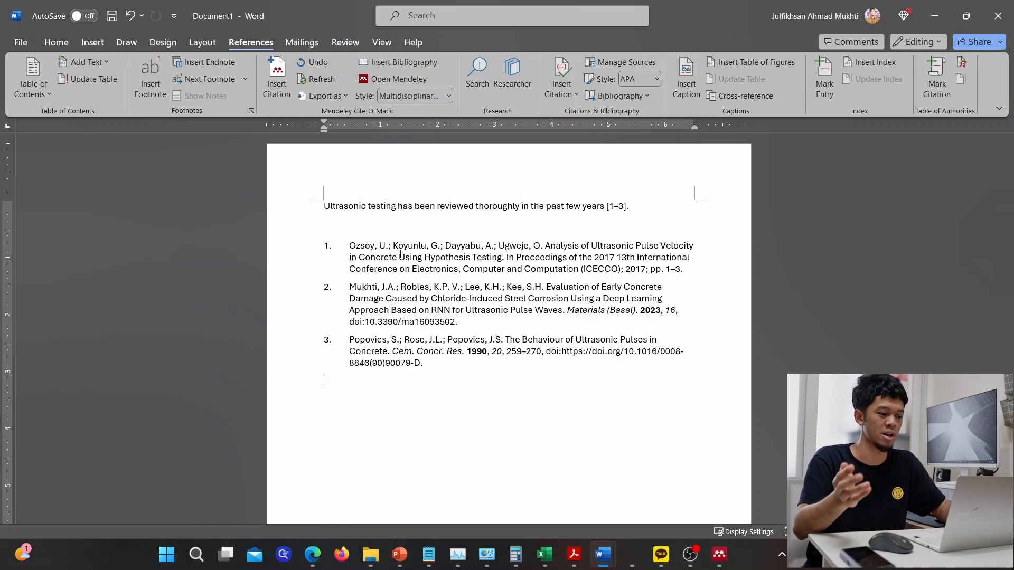
click(449, 95)
click(455, 144)
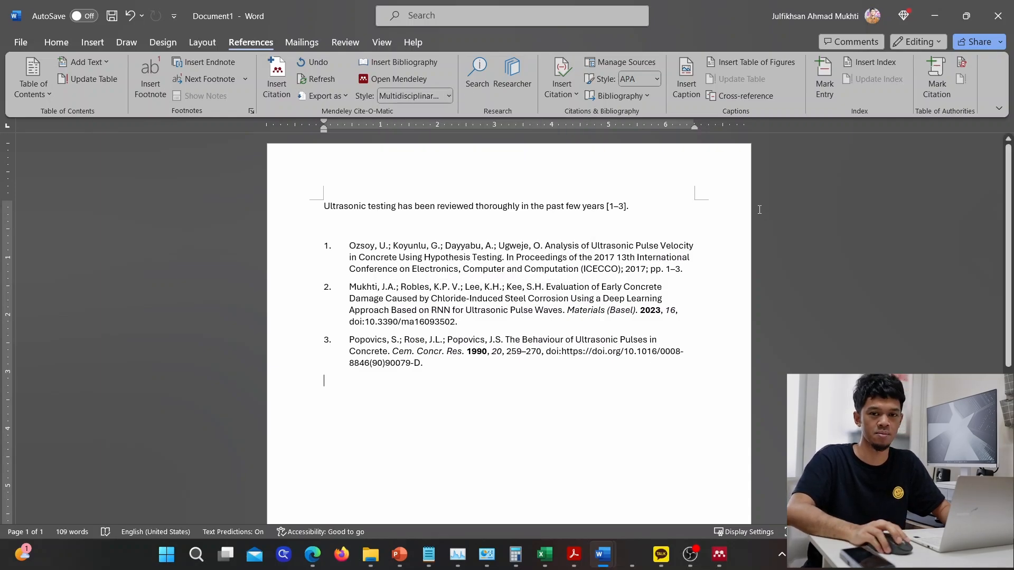